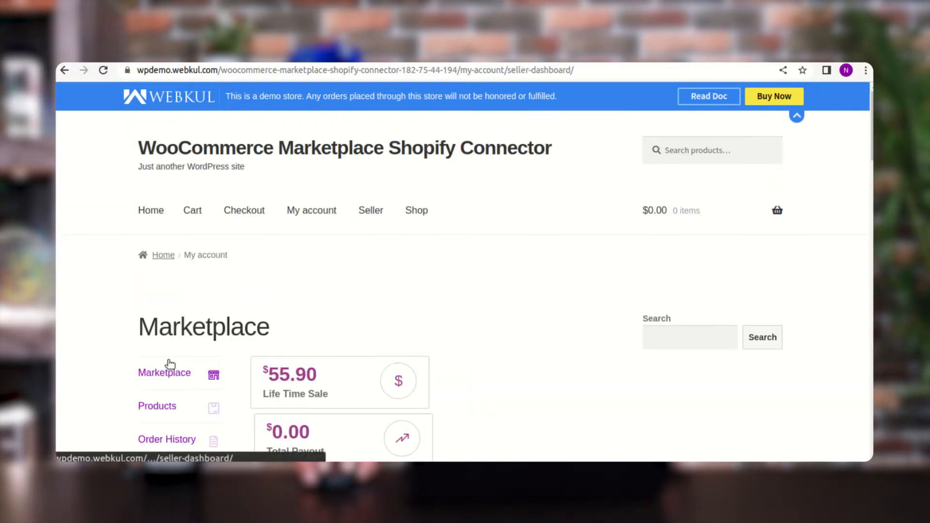
- Open the Shopify Connector page from the seller's Marketplace dashboard
click(471, 252)
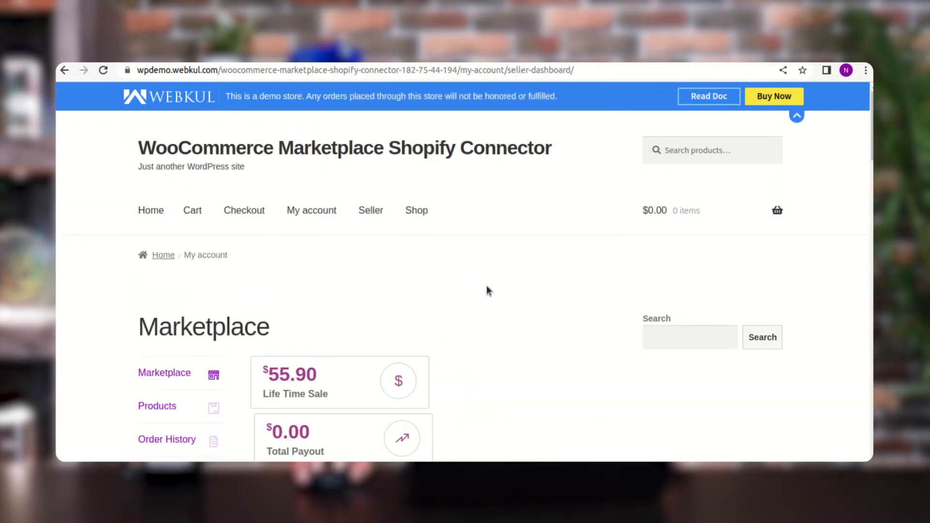
scroll(510, 320, down, 2)
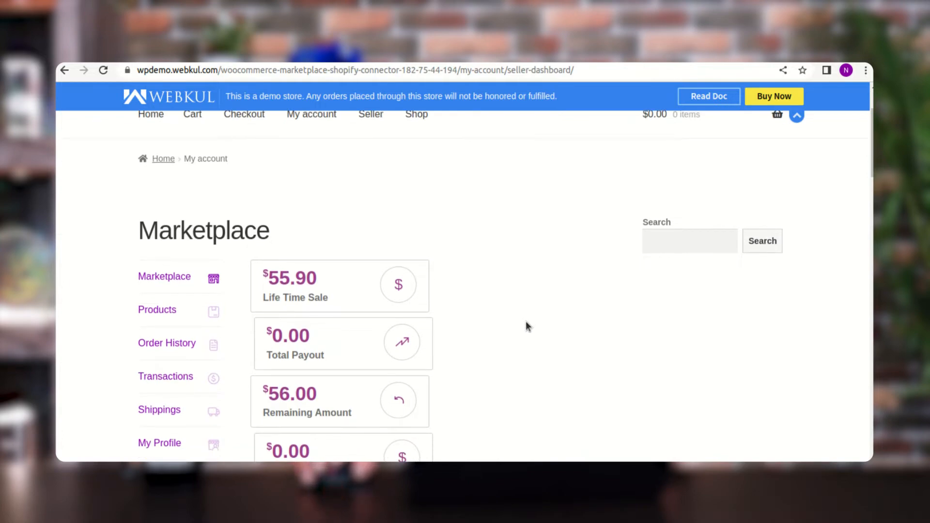
scroll(525, 322, down, 1)
drag(159, 199, 270, 203)
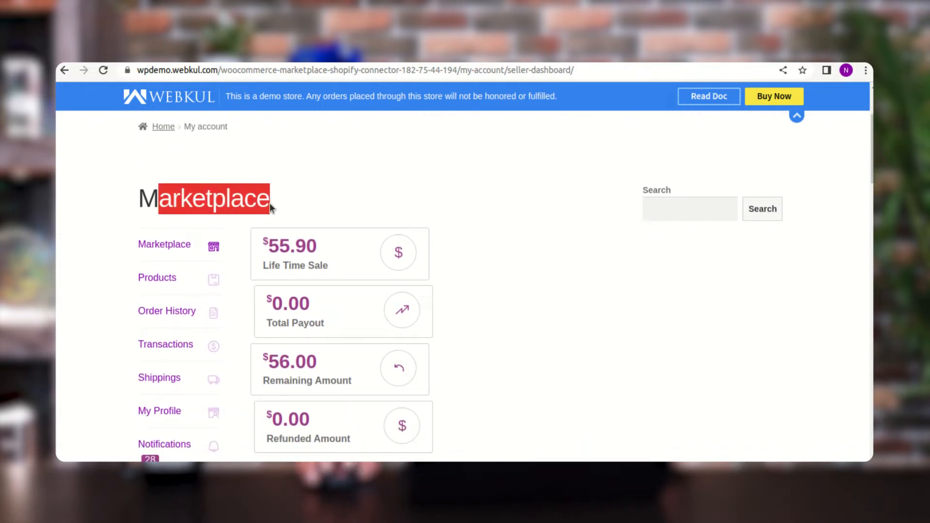
scroll(228, 257, down, 2)
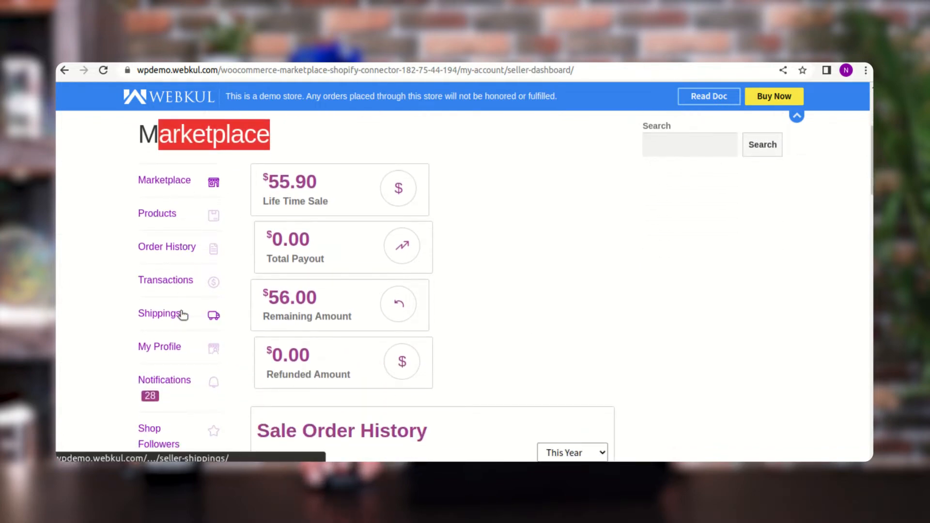
scroll(182, 332, down, 3)
scroll(181, 333, down, 2)
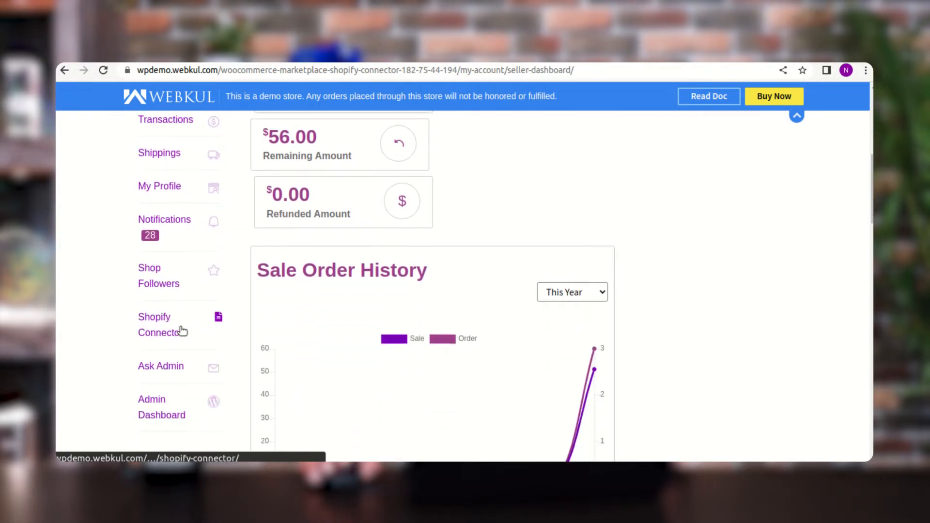
click(151, 326)
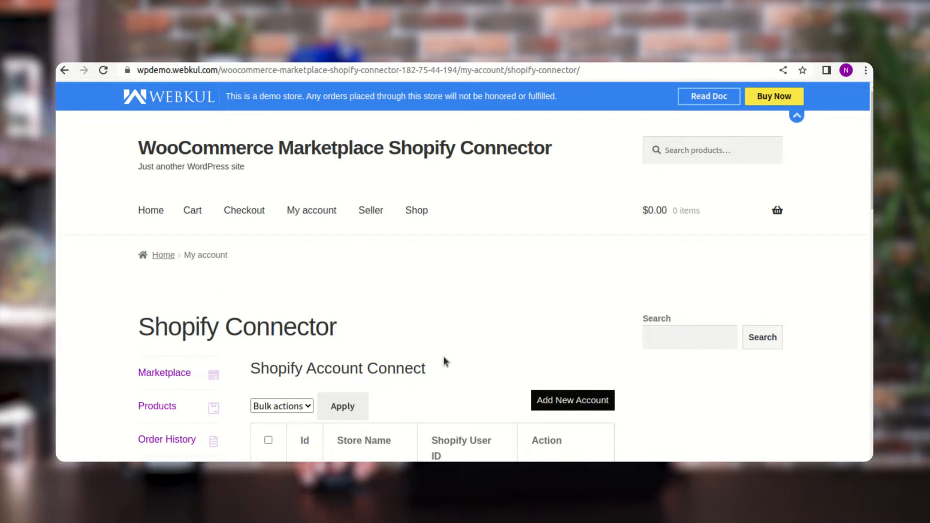
- Start adding a new Shopify account and bring its Store Name, Token and Domain Name fields into view
scroll(483, 353, down, 5)
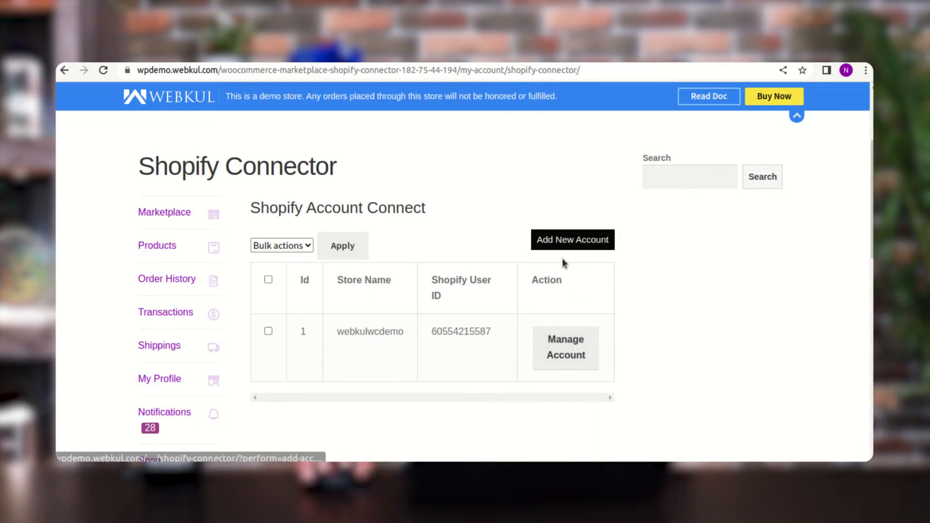
click(571, 244)
scroll(571, 244, down, 5)
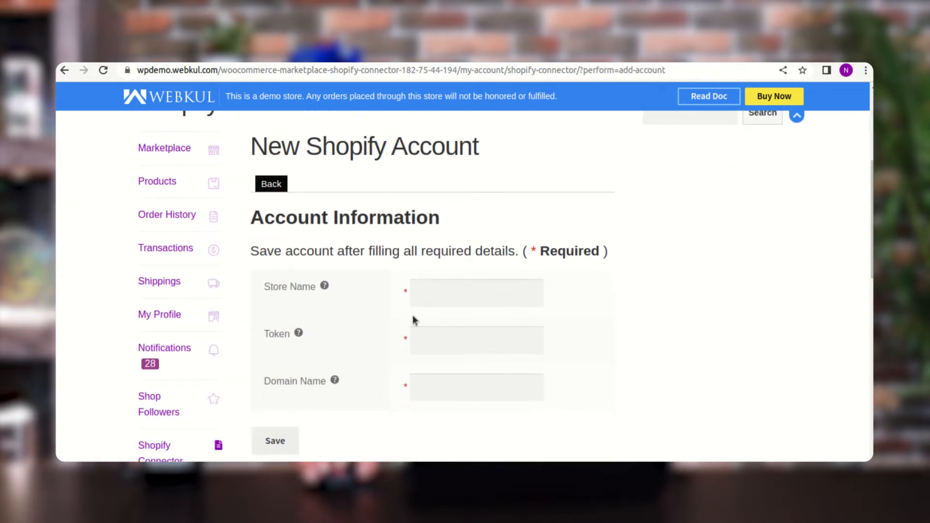
scroll(413, 321, down, 1)
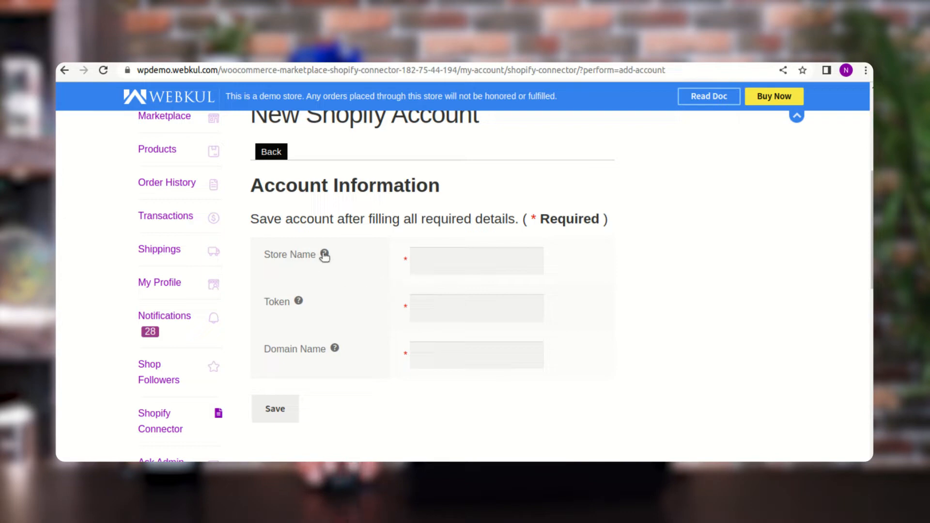
mouse_move(324, 254)
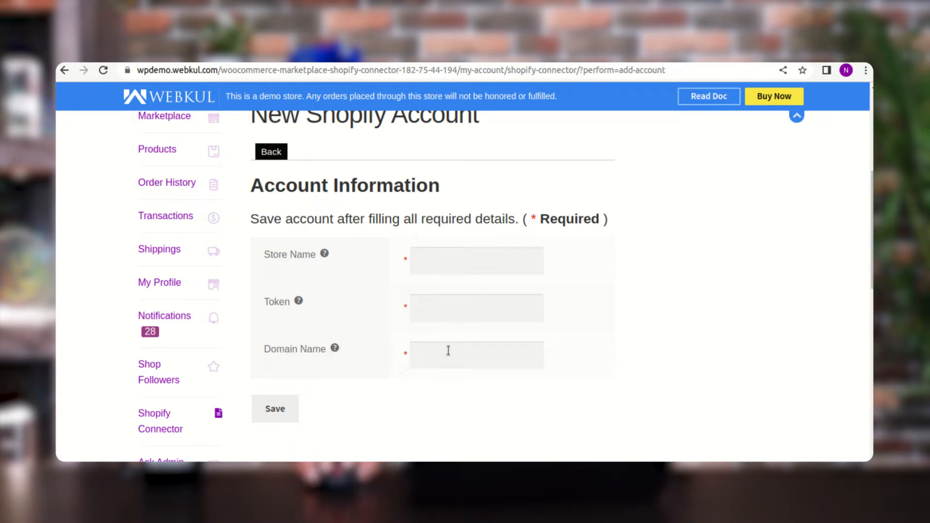
- Copy the store domain webkulwcdemo.myshopify.com from the Shopify admin's web address into the new account's Domain Name
key(ctrl+Tab)
click(222, 70)
click(240, 74)
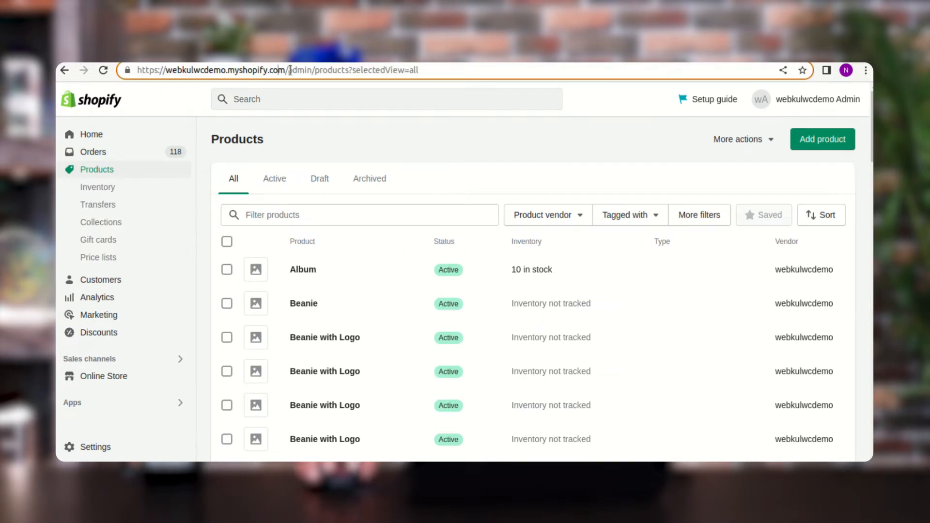
drag(287, 70, 166, 71)
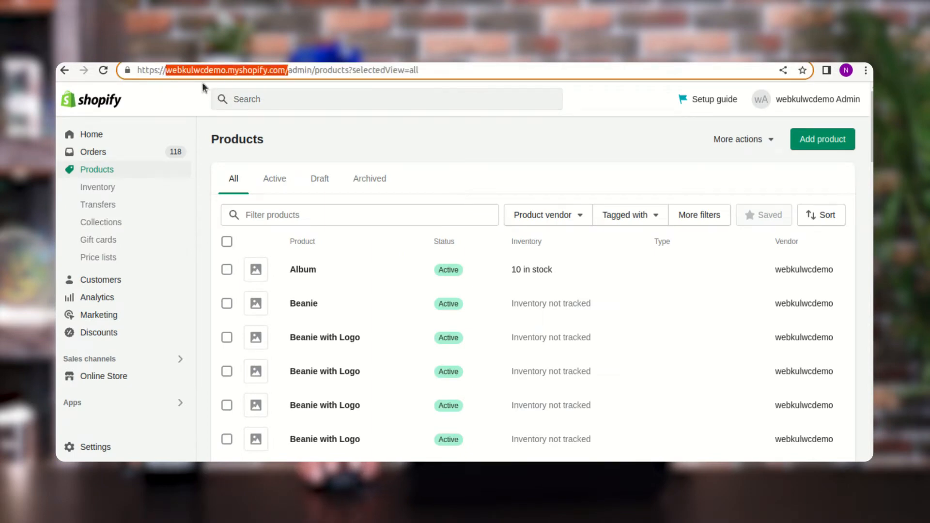
right_click(272, 74)
click(301, 120)
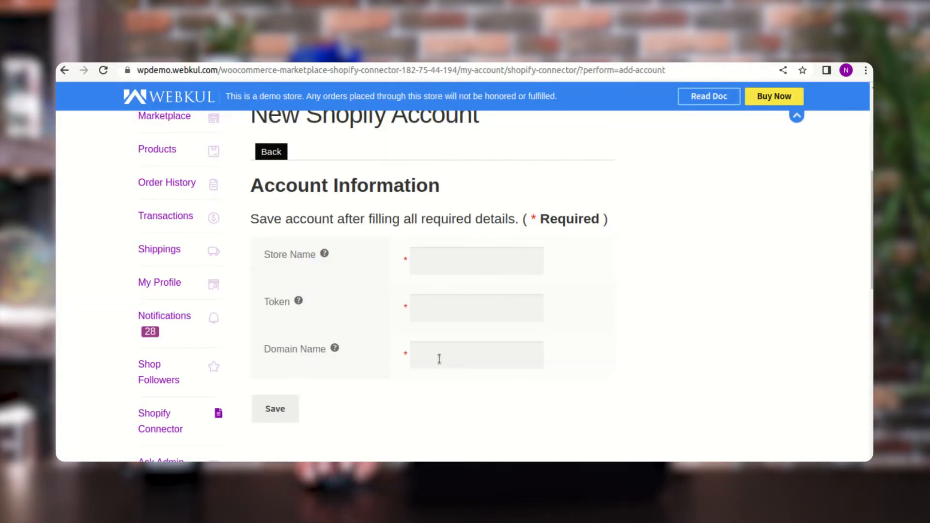
right_click(439, 357)
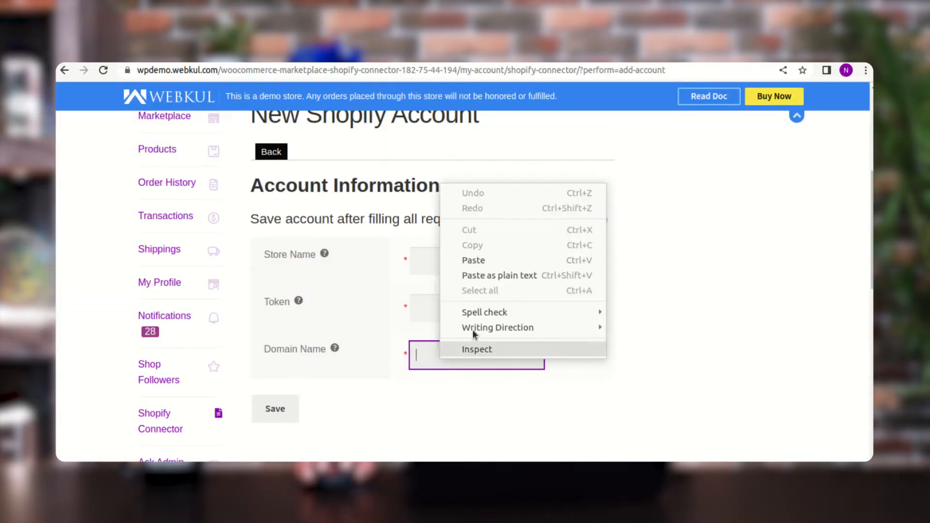
click(491, 275)
click(639, 348)
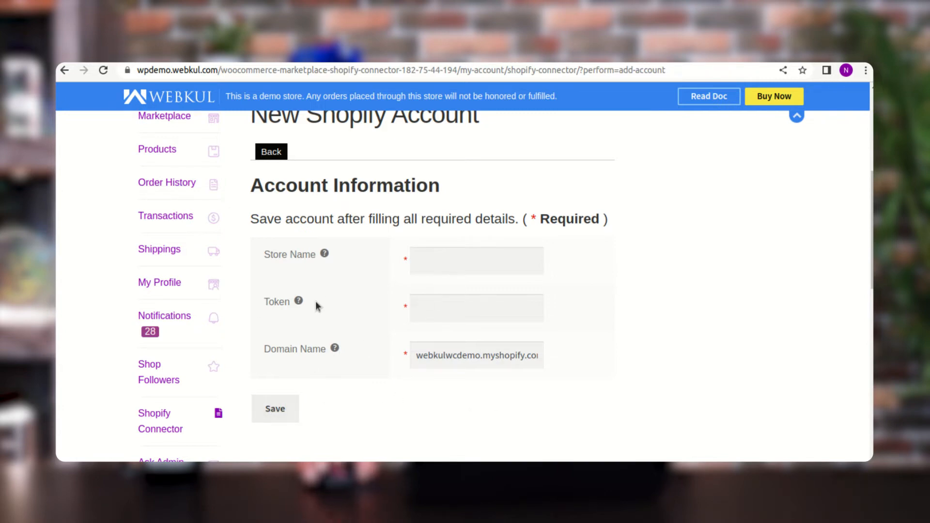
- Return to the connected Shopify accounts list and open the webkulwcdemo account for management
scroll(176, 310, up, 2)
scroll(176, 308, down, 3)
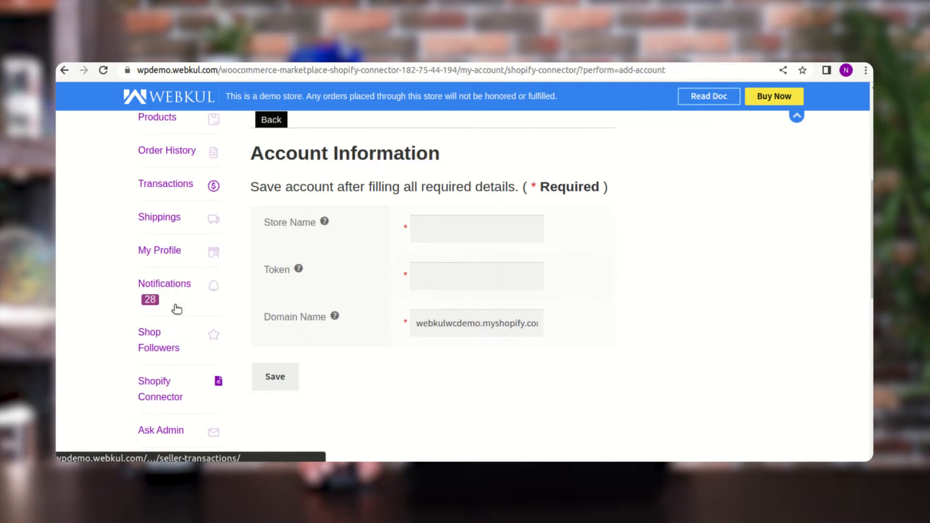
click(165, 395)
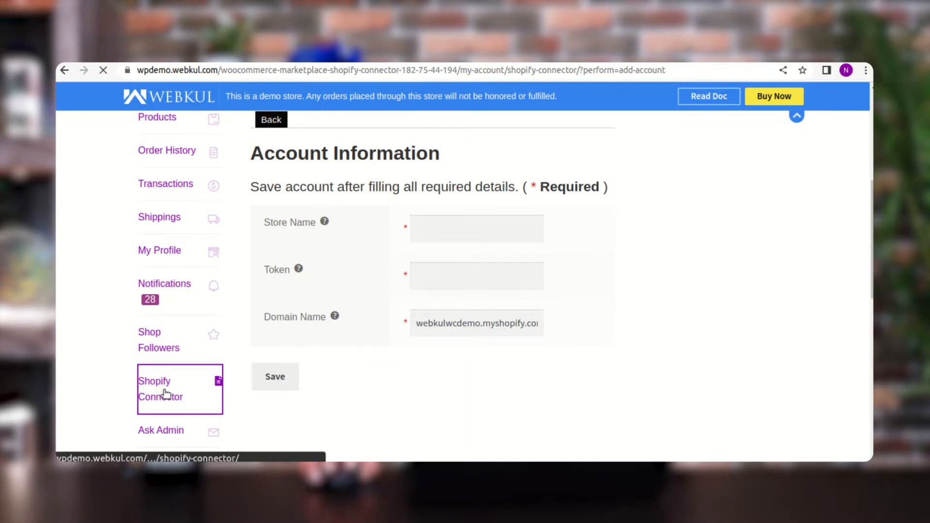
scroll(503, 382, down, 3)
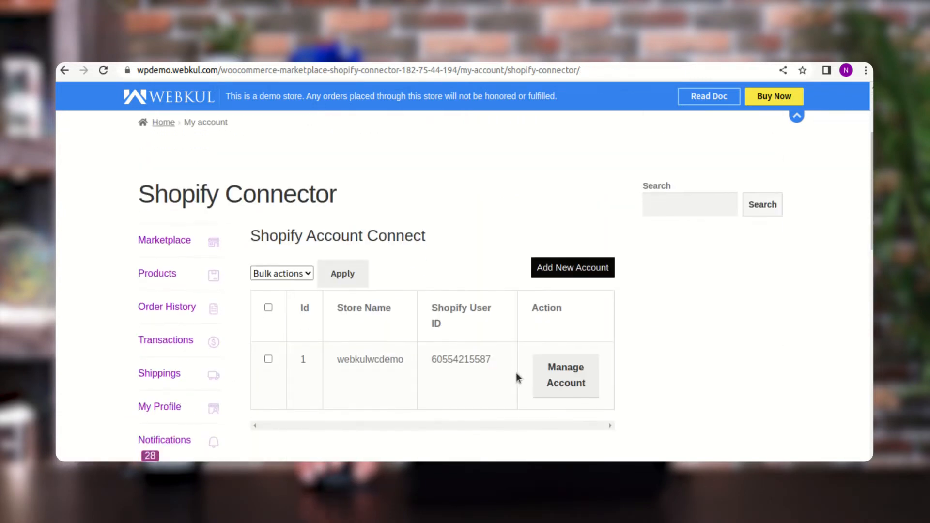
scroll(516, 373, down, 1)
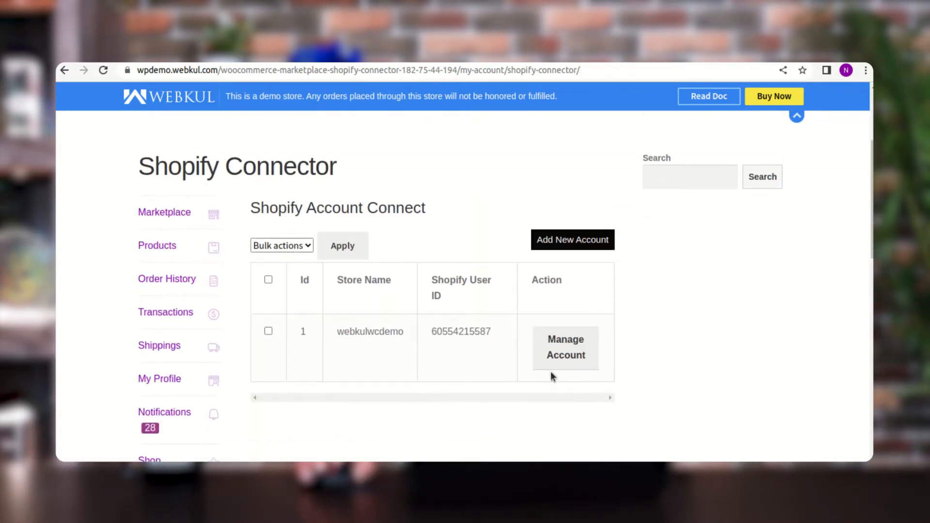
click(571, 355)
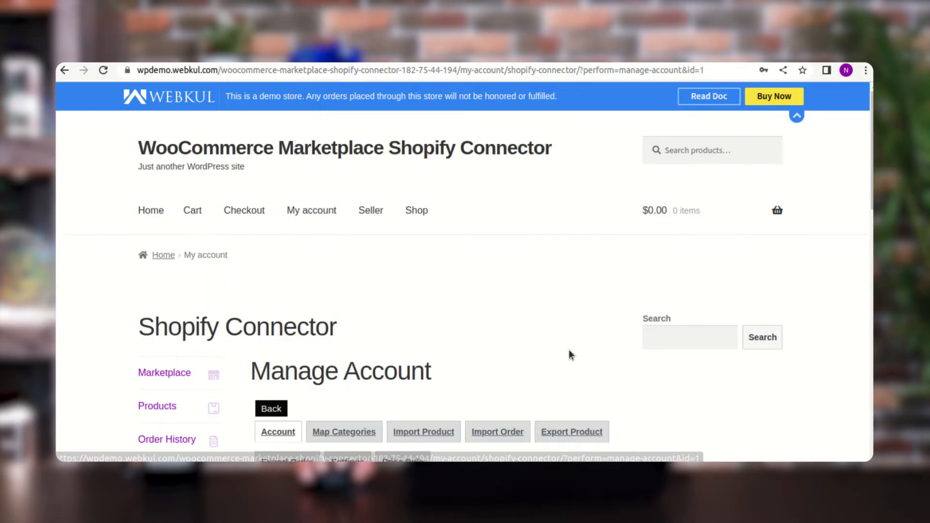
- Review the webkulwcdemo account's connection details and open its configuration settings
scroll(563, 355, down, 4)
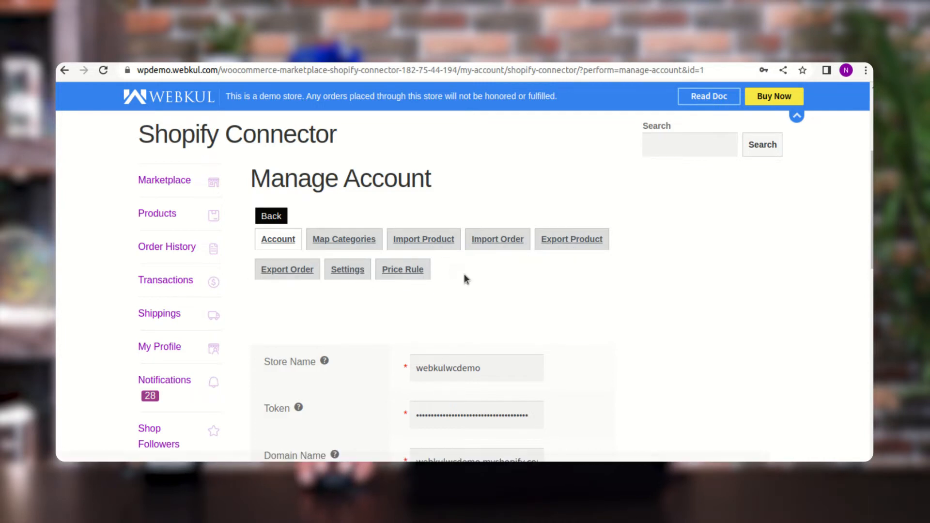
scroll(464, 279, down, 2)
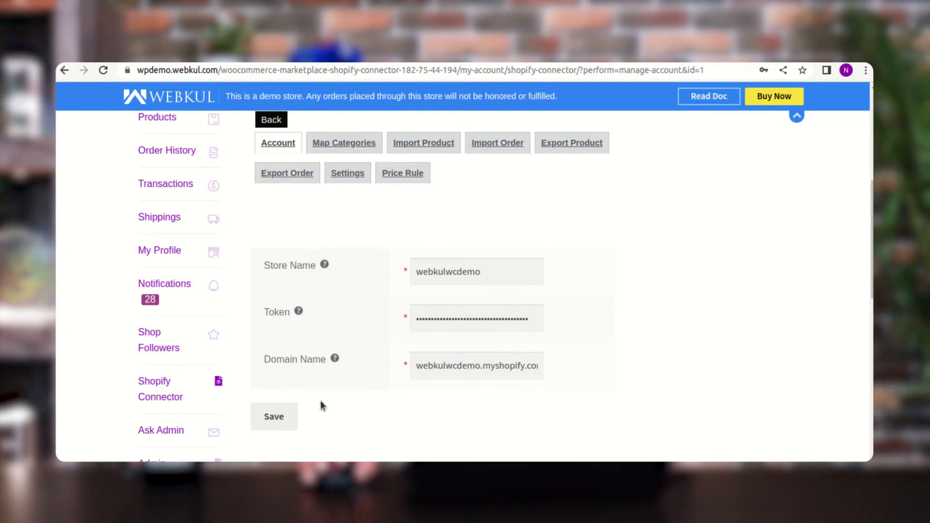
scroll(336, 370, up, 1)
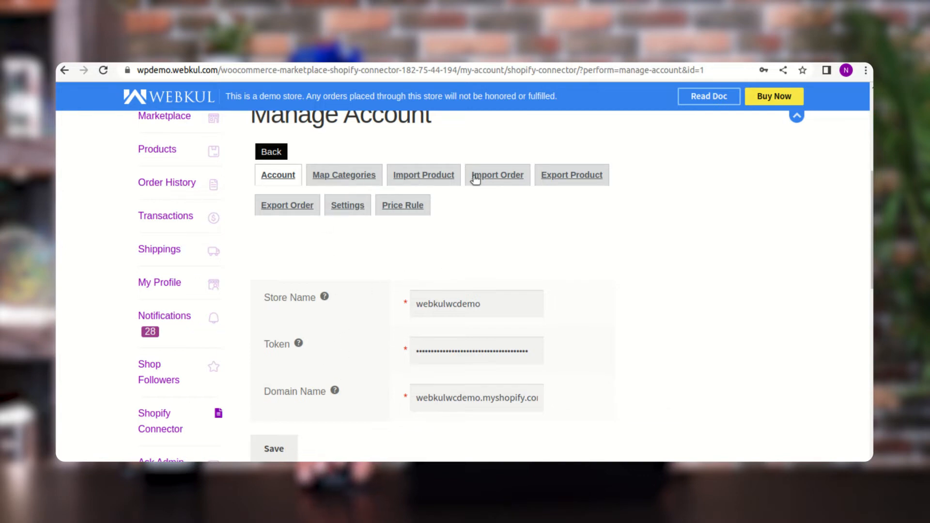
scroll(364, 314, up, 1)
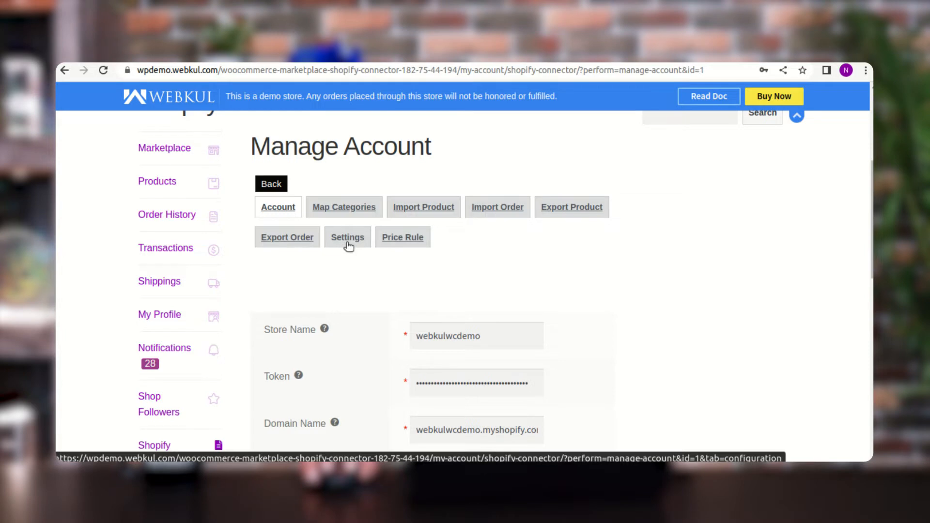
scroll(363, 272, down, 5)
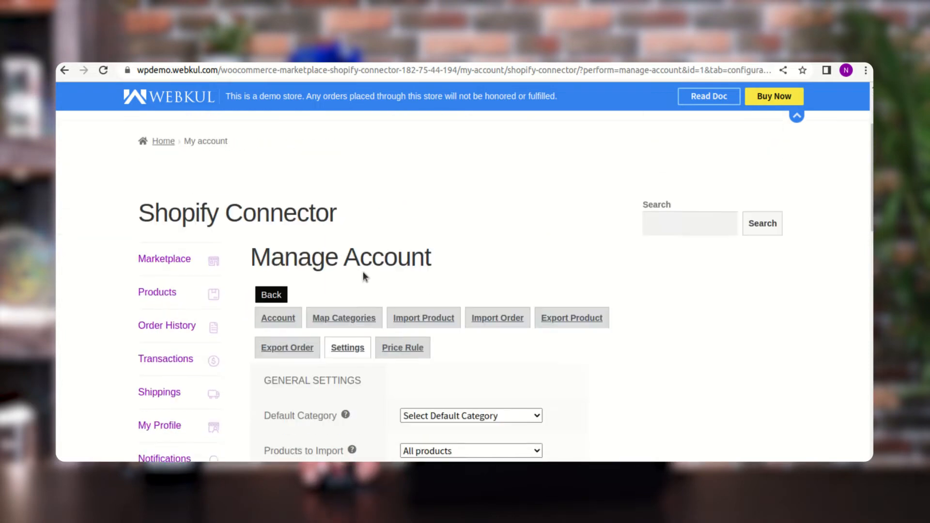
- Examine the general, export order and Shopify auto-syncing sections of the account settings
drag(264, 270, 361, 274)
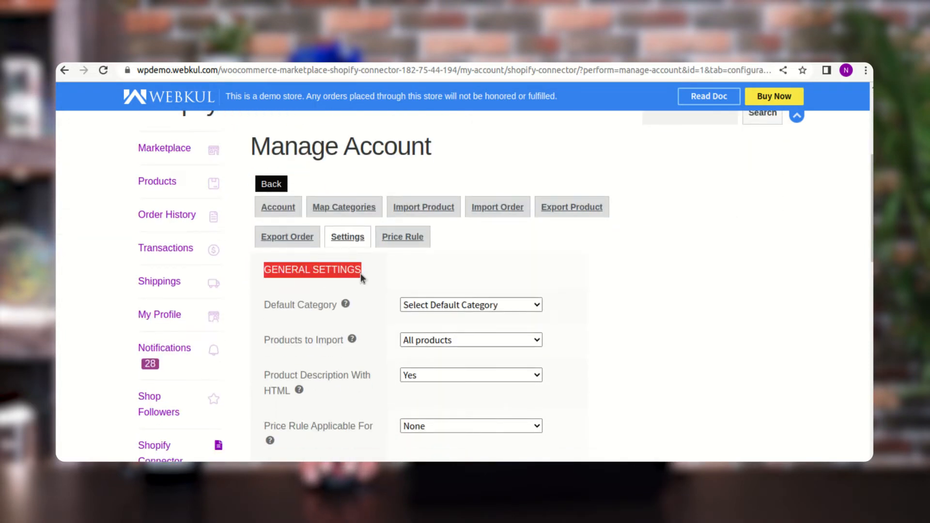
scroll(368, 283, down, 8)
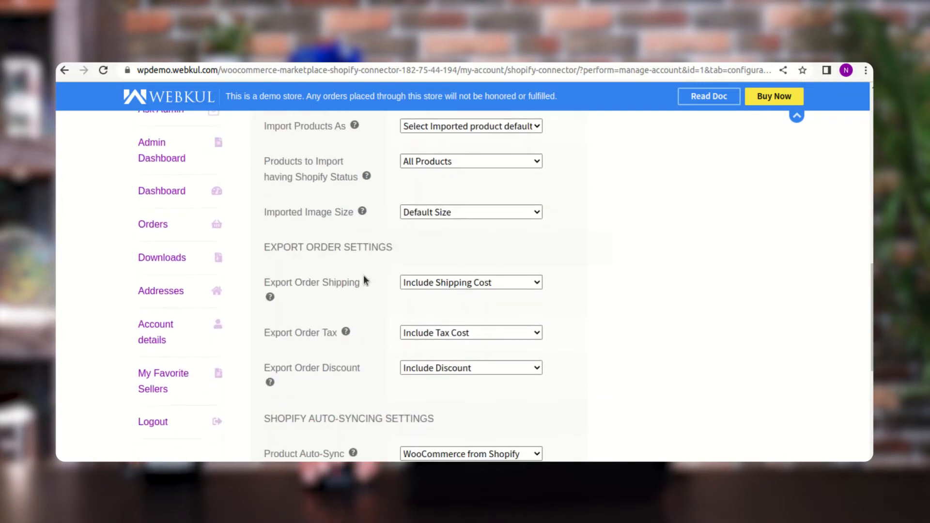
drag(269, 248, 366, 257)
scroll(390, 257, down, 3)
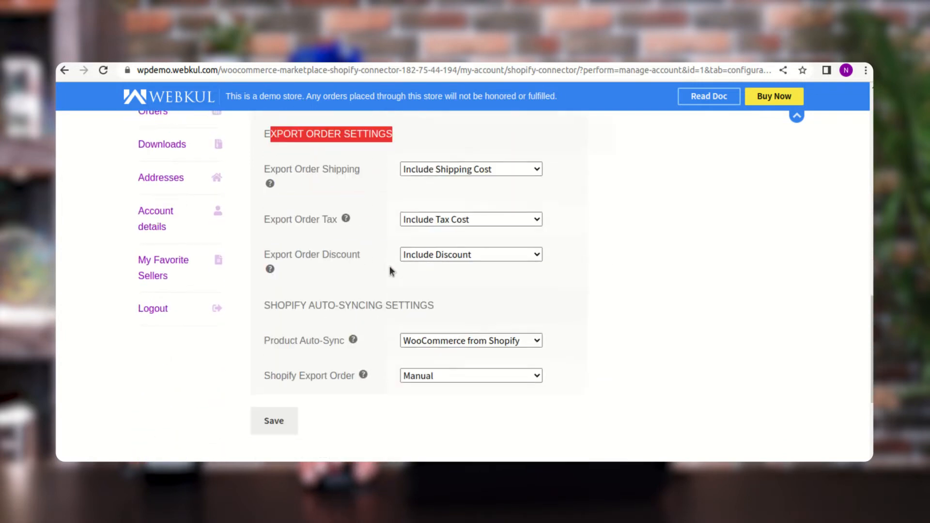
drag(270, 292, 434, 290)
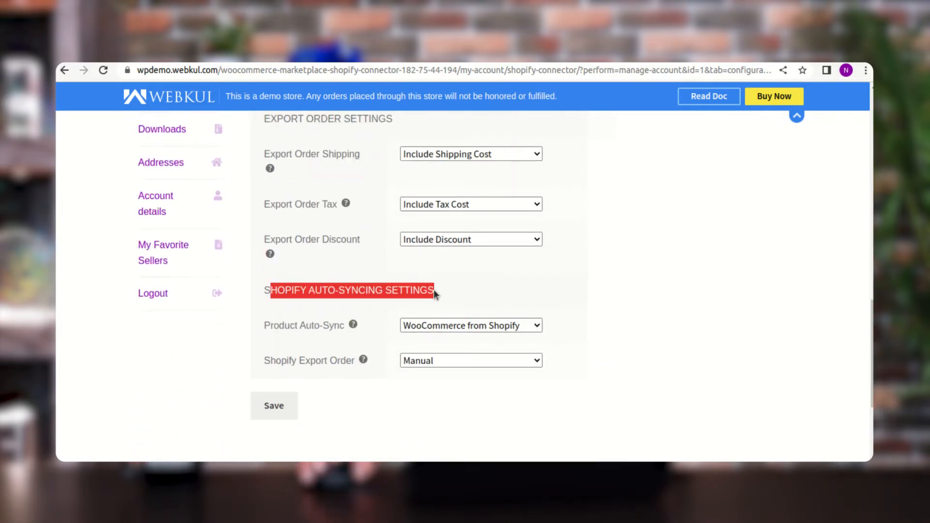
scroll(435, 290, up, 10)
scroll(435, 290, up, 1)
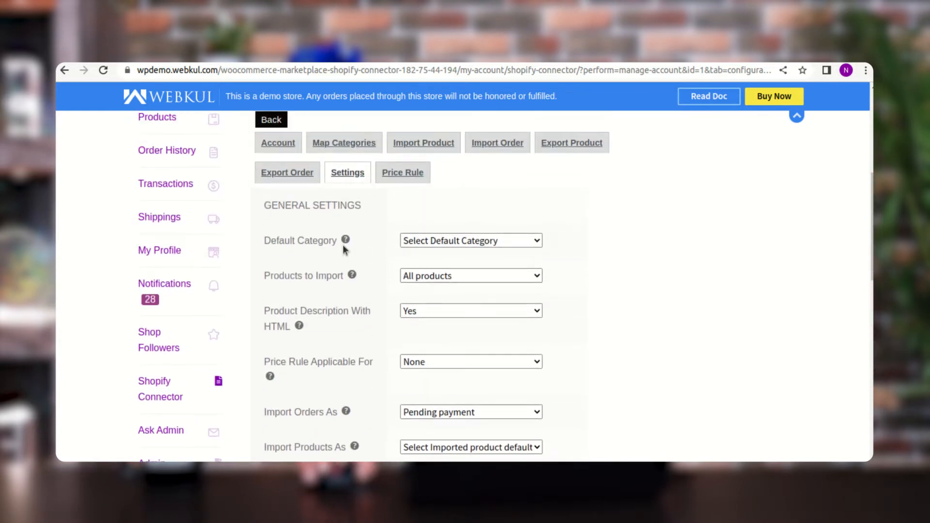
- Set the default category in the general settings to Tshirts
mouse_move(346, 245)
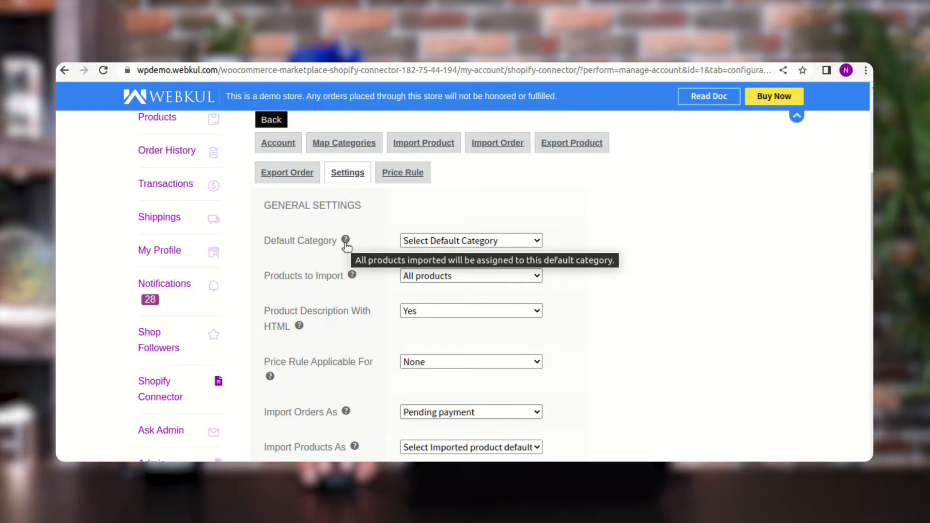
click(450, 240)
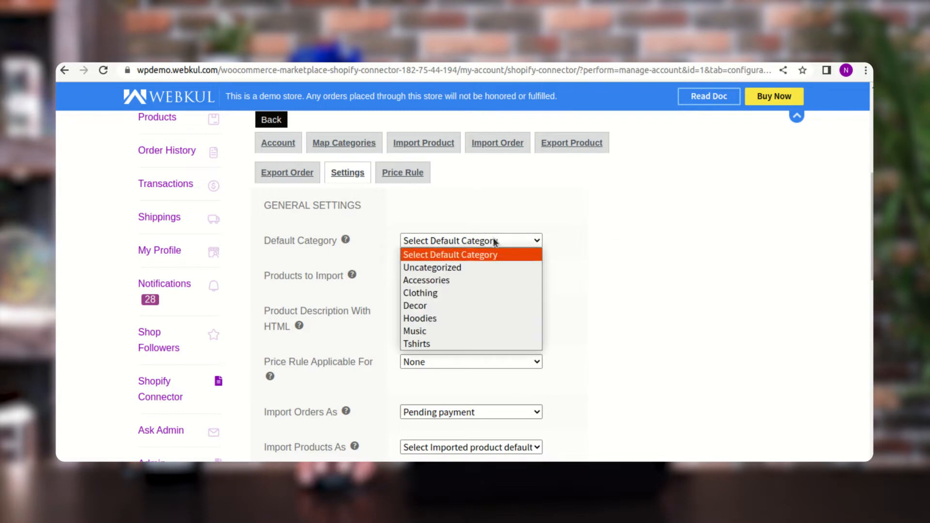
click(459, 345)
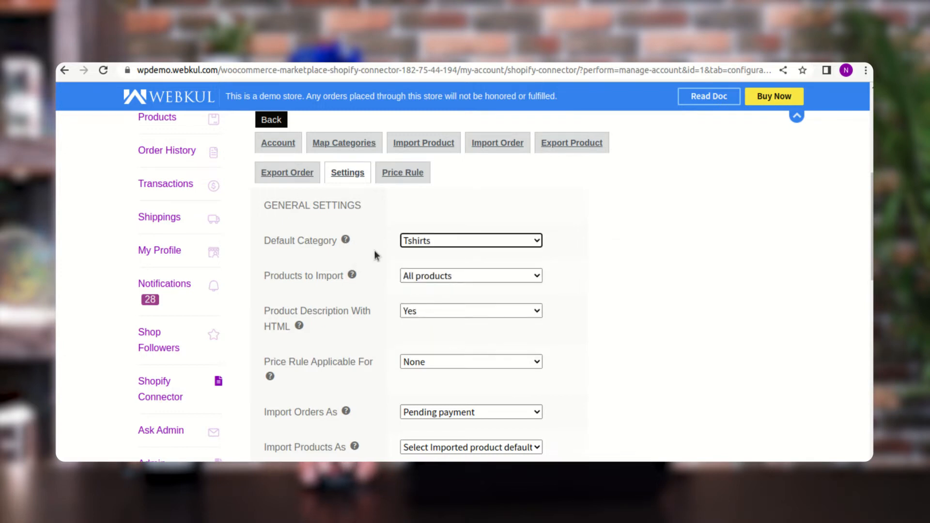
click(449, 243)
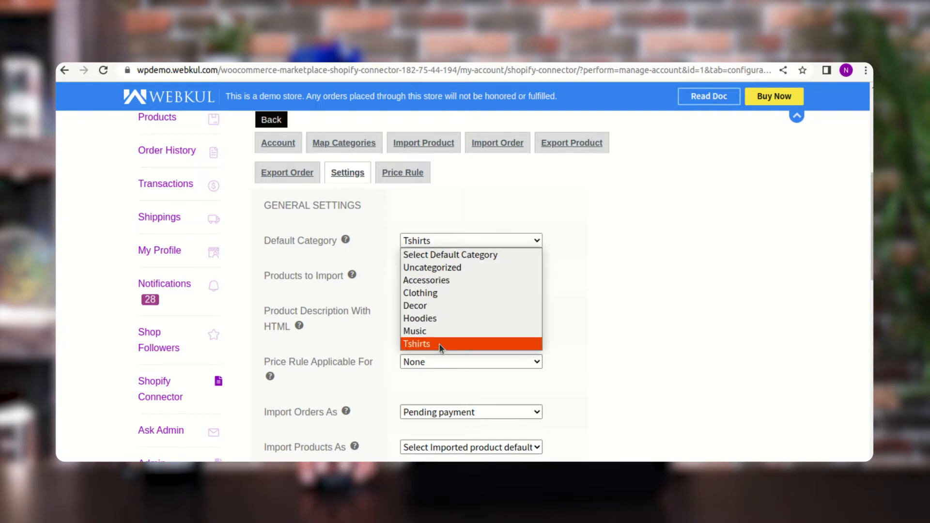
click(607, 299)
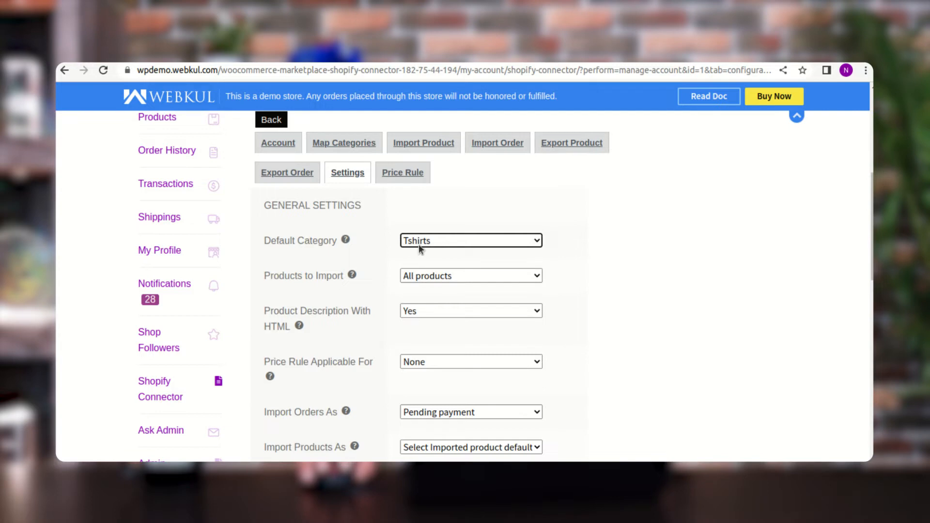
- Review the available options for Products to Import and Product Description With HTML in the general settings
drag(275, 282, 373, 282)
click(441, 276)
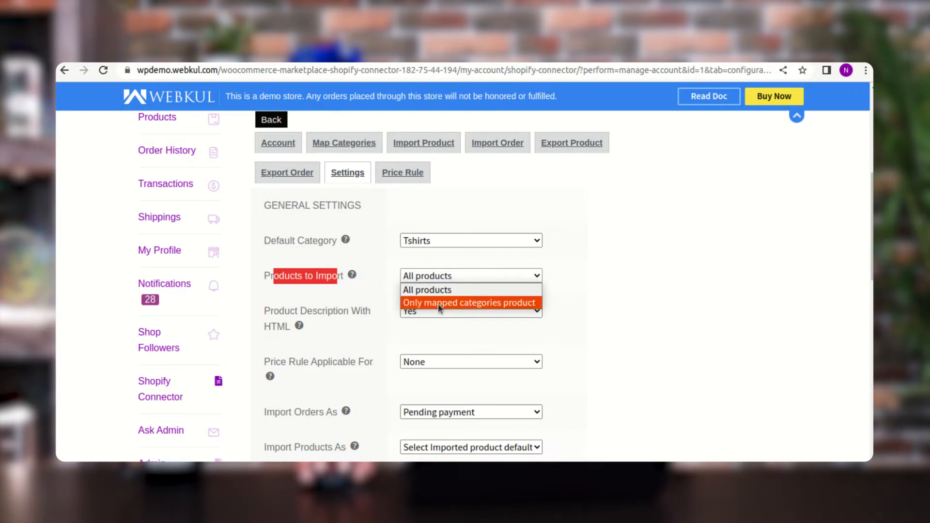
click(581, 311)
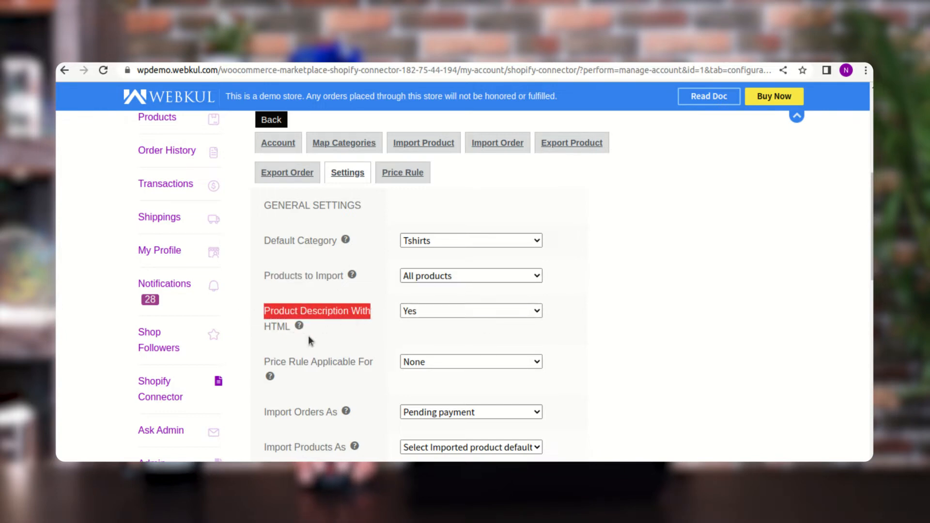
click(448, 311)
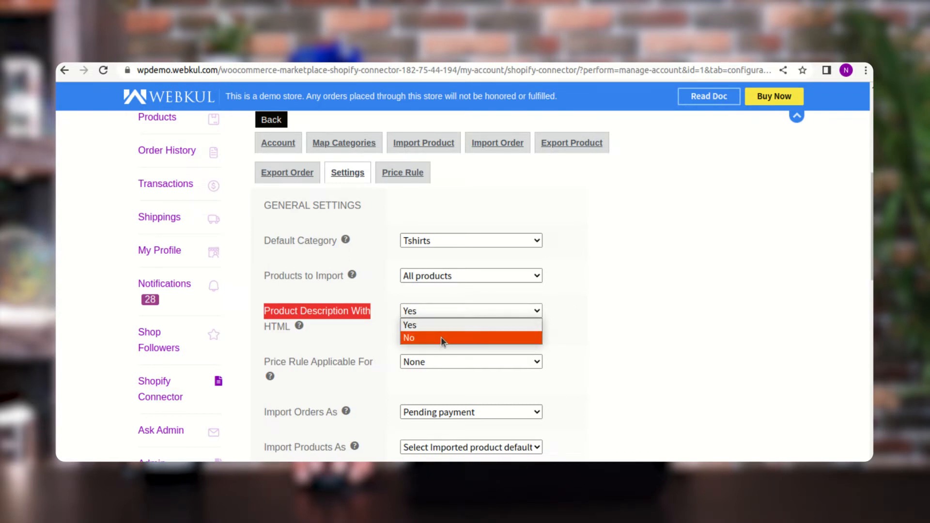
click(581, 332)
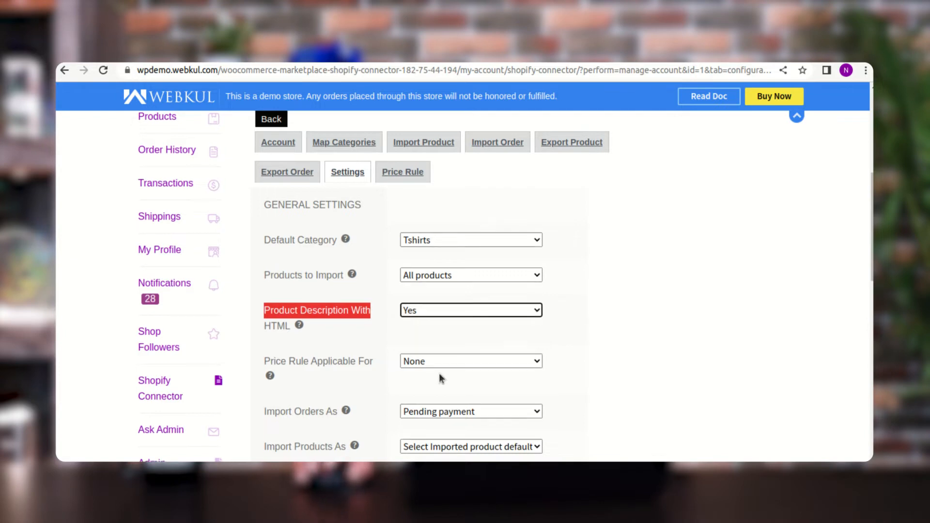
- Review which operations the Price Rule Applicable For setting can cover
scroll(397, 368, down, 1)
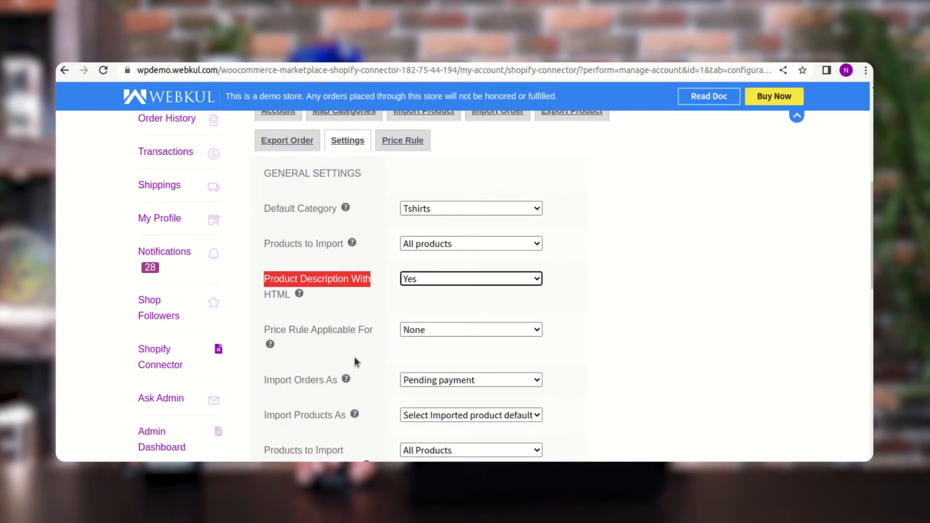
click(442, 331)
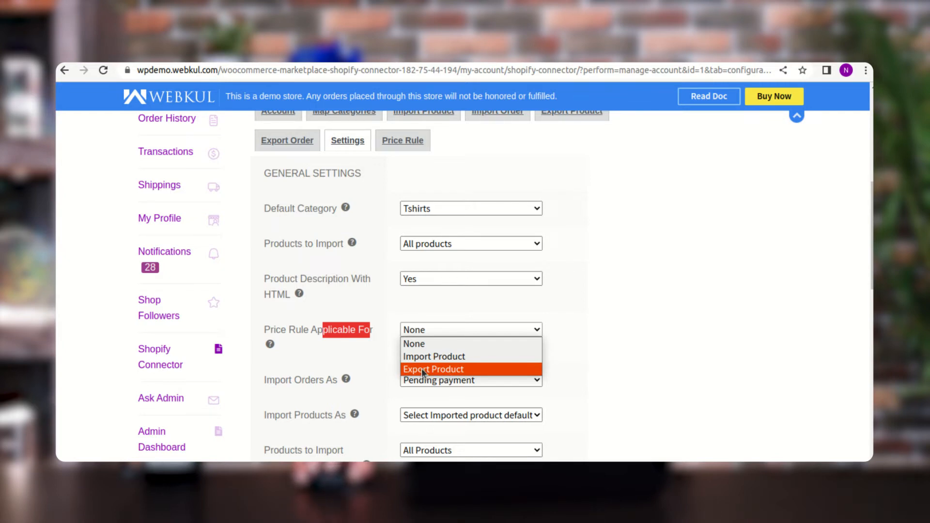
click(579, 352)
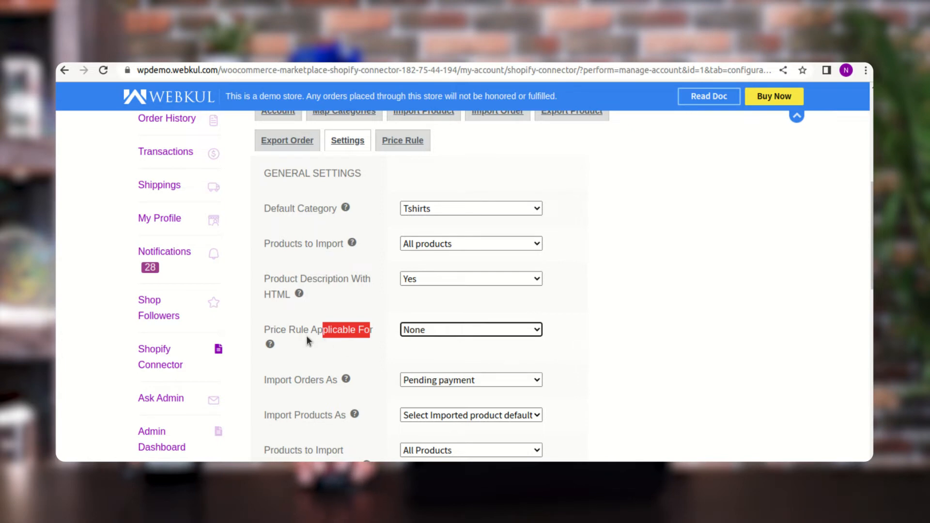
drag(272, 329, 372, 333)
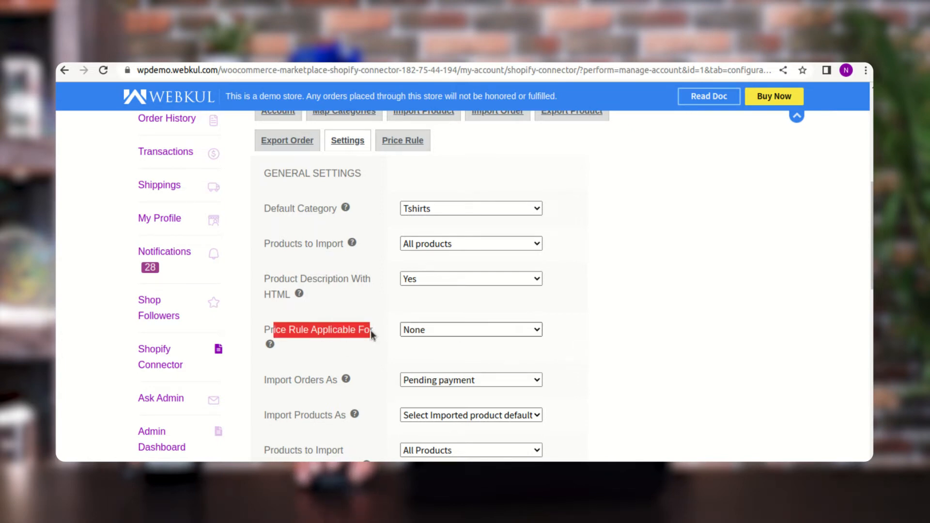
- Read the help text for Import Orders As and review its available order statuses
scroll(374, 343, down, 2)
scroll(373, 343, down, 1)
drag(271, 315, 330, 318)
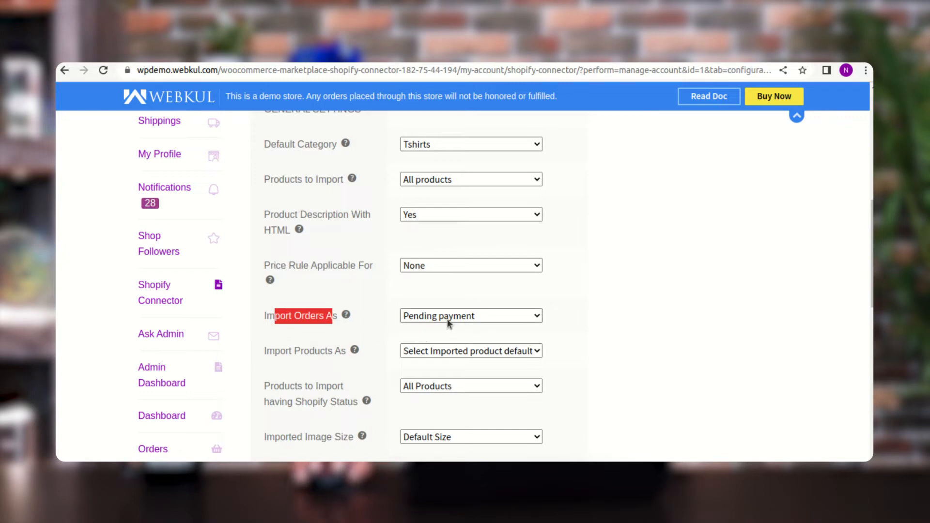
mouse_move(347, 317)
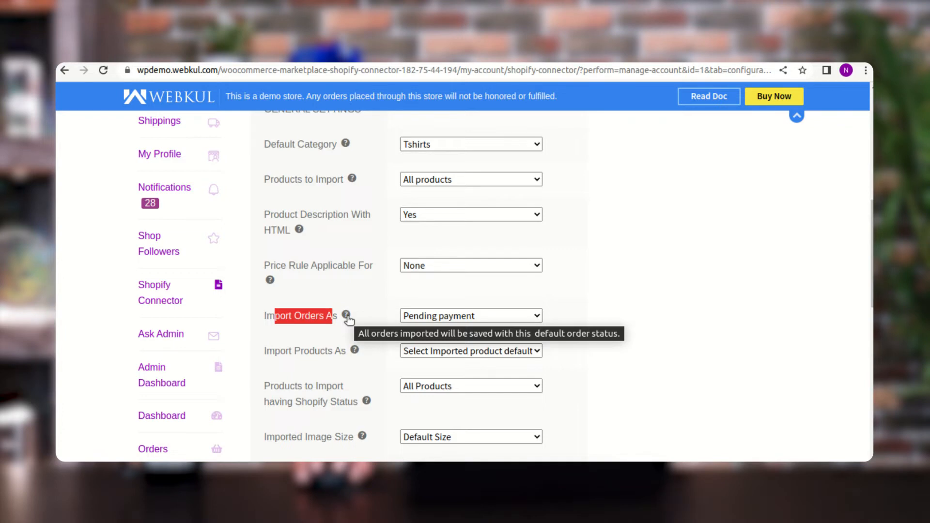
click(372, 317)
click(427, 316)
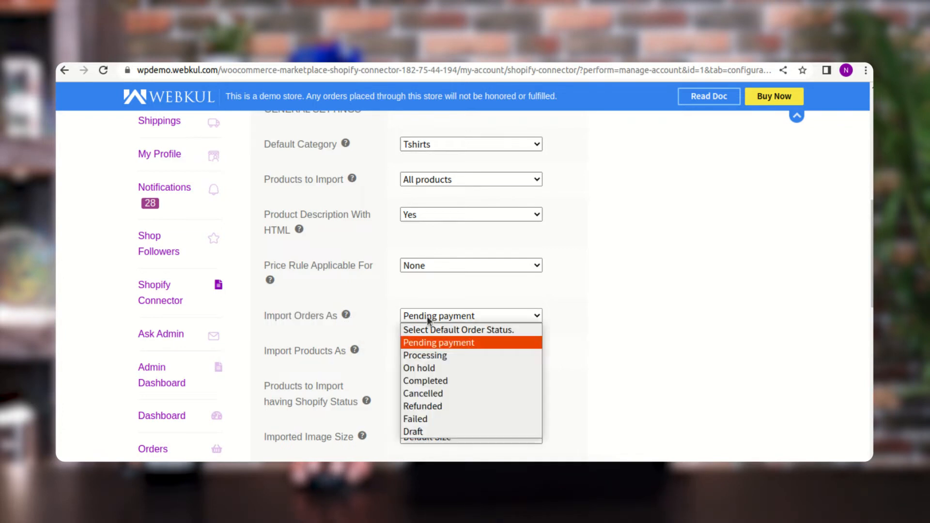
click(373, 317)
- Review the status options for Import Products As and for Products to Import having Shopify Status
scroll(377, 327, down, 1)
drag(274, 322, 334, 319)
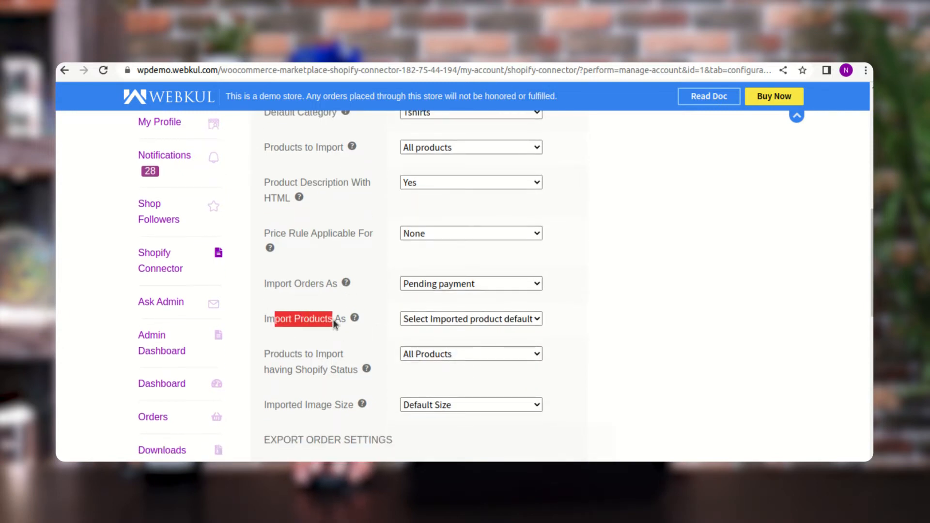
click(463, 321)
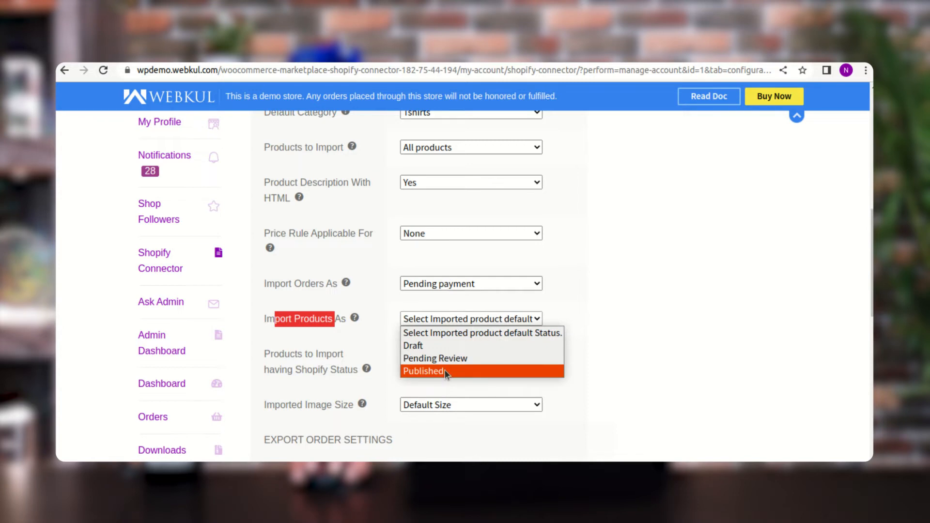
click(600, 341)
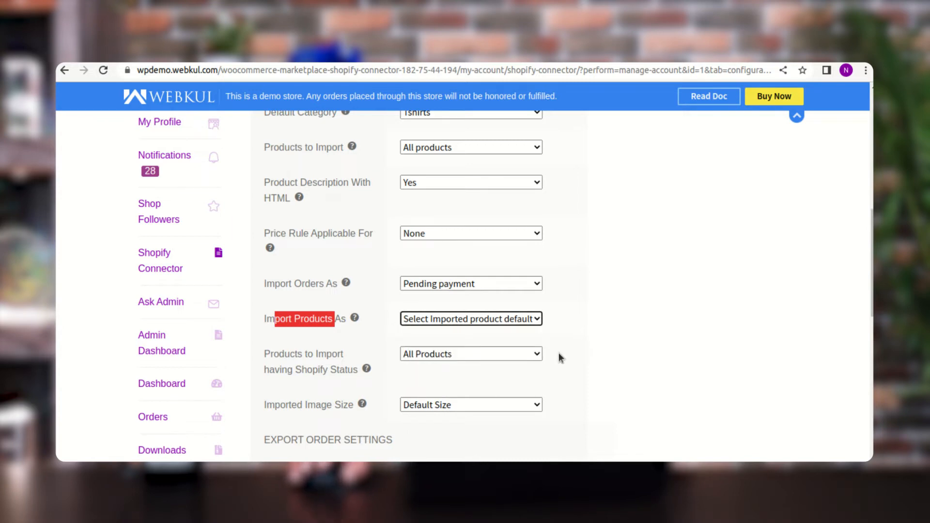
scroll(559, 352, down, 1)
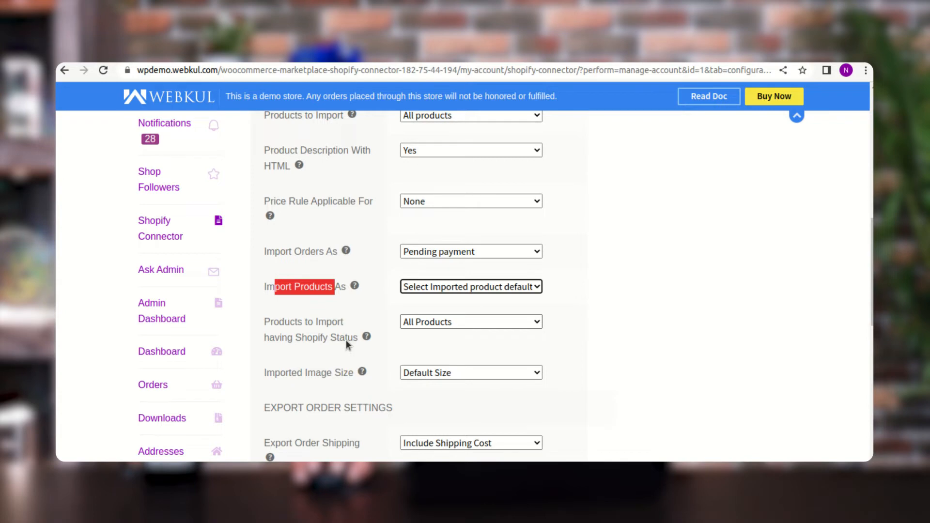
click(440, 322)
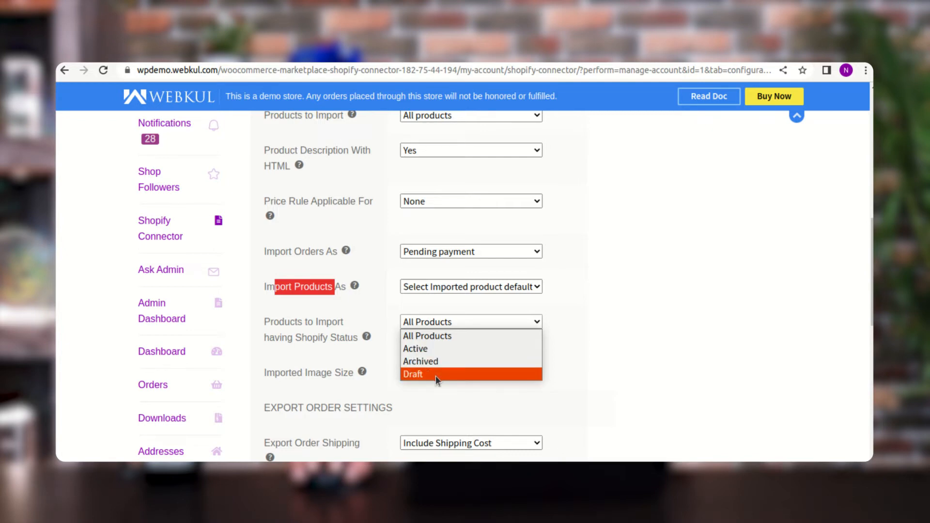
click(619, 354)
- Review the size options available for Imported Image Size
scroll(417, 385, down, 1)
drag(266, 342, 353, 341)
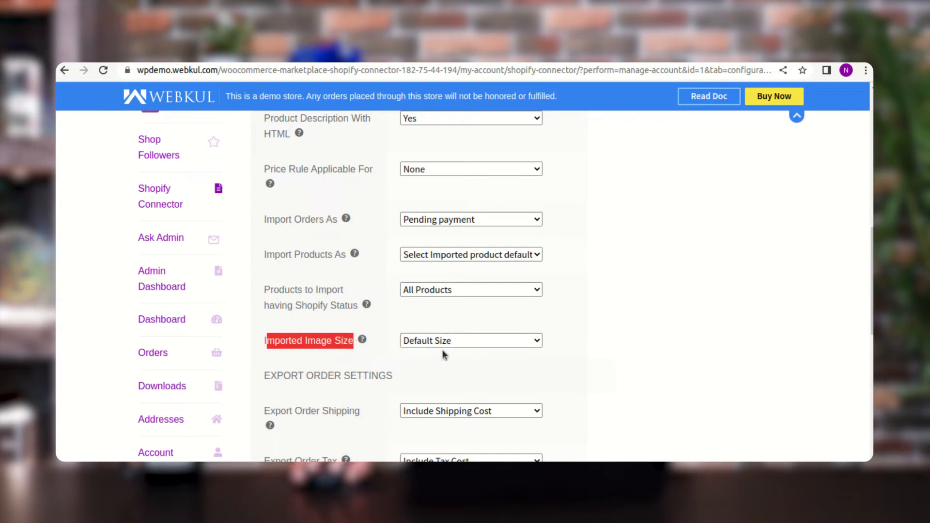
click(445, 344)
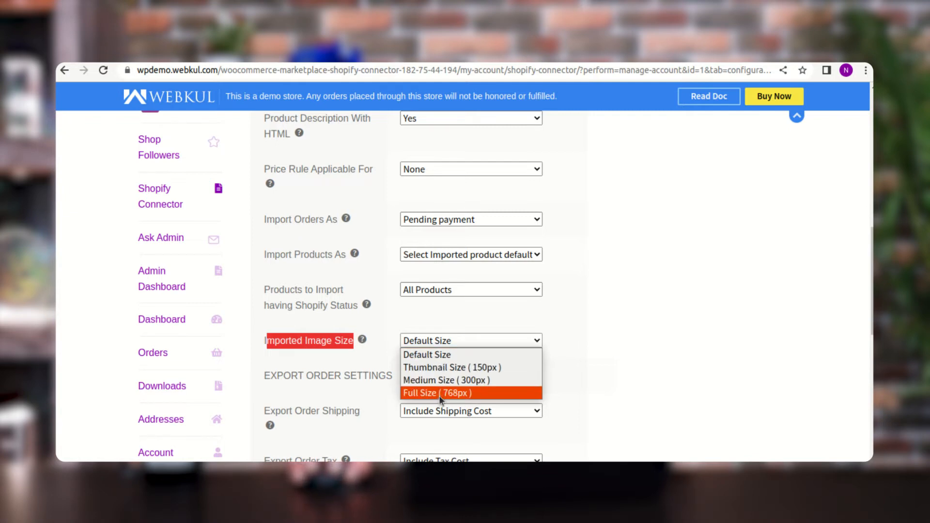
click(581, 367)
- Review the shipping cost and tax cost options in the export order settings
scroll(436, 357, down, 3)
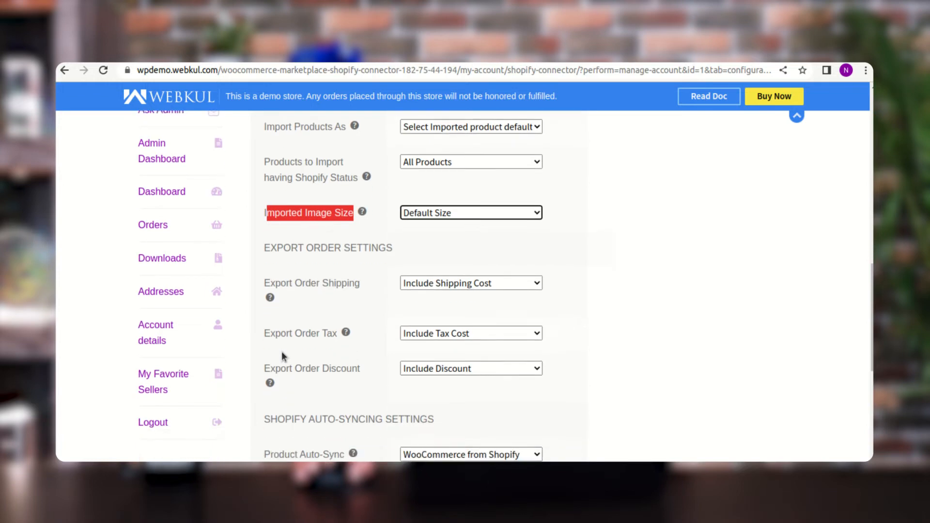
drag(275, 283, 350, 284)
click(450, 289)
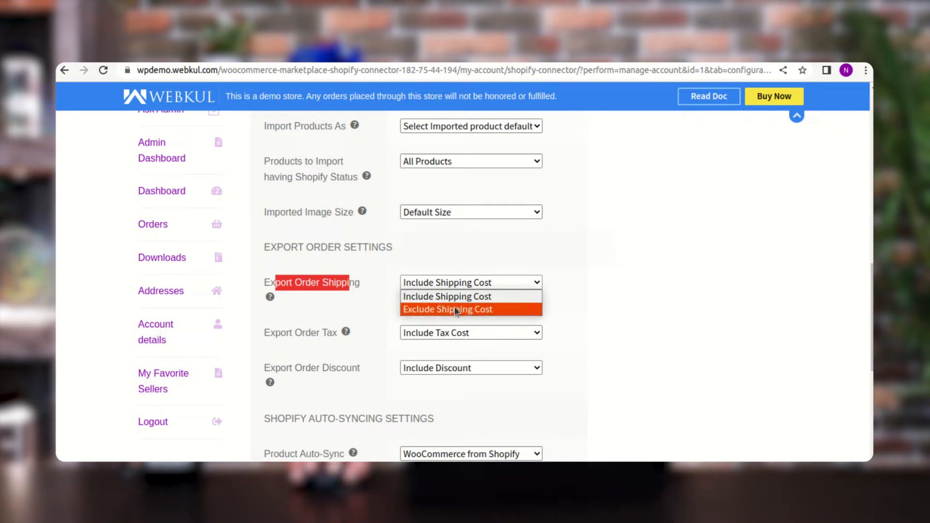
click(559, 310)
scroll(554, 312, down, 1)
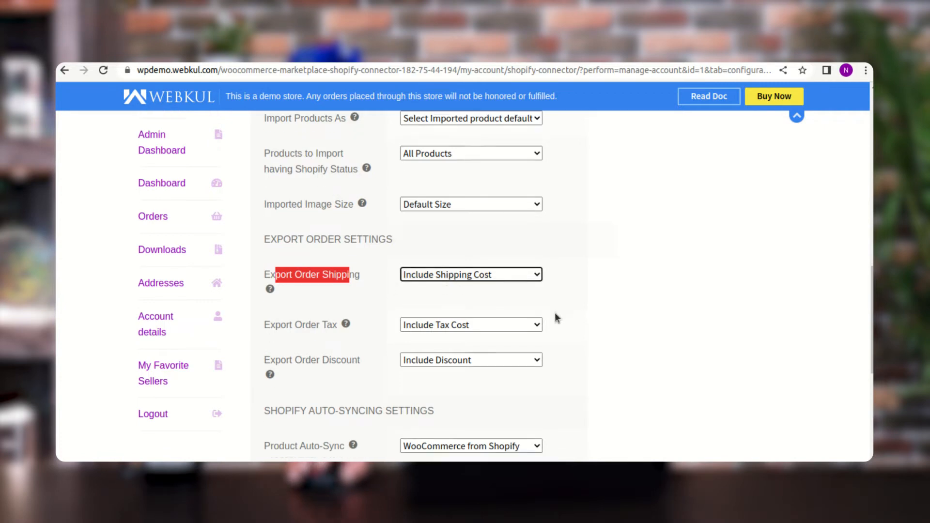
click(269, 304)
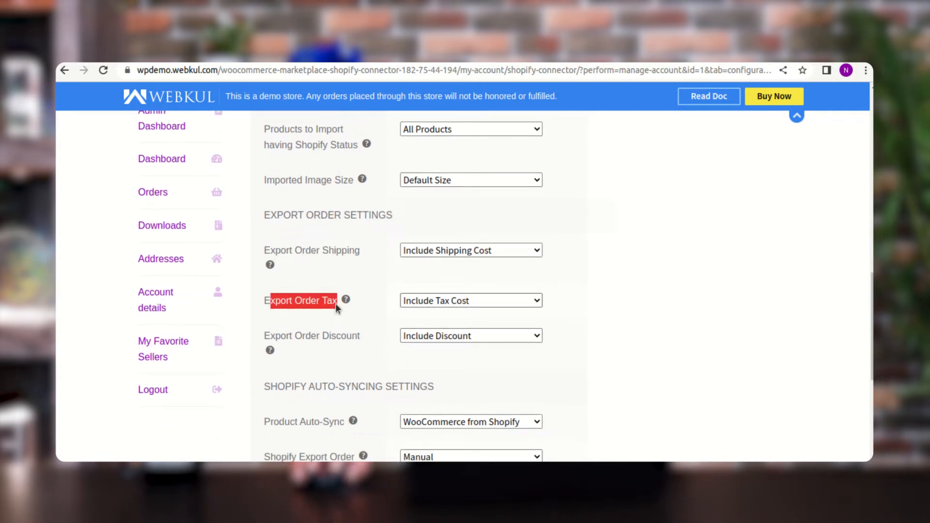
click(440, 303)
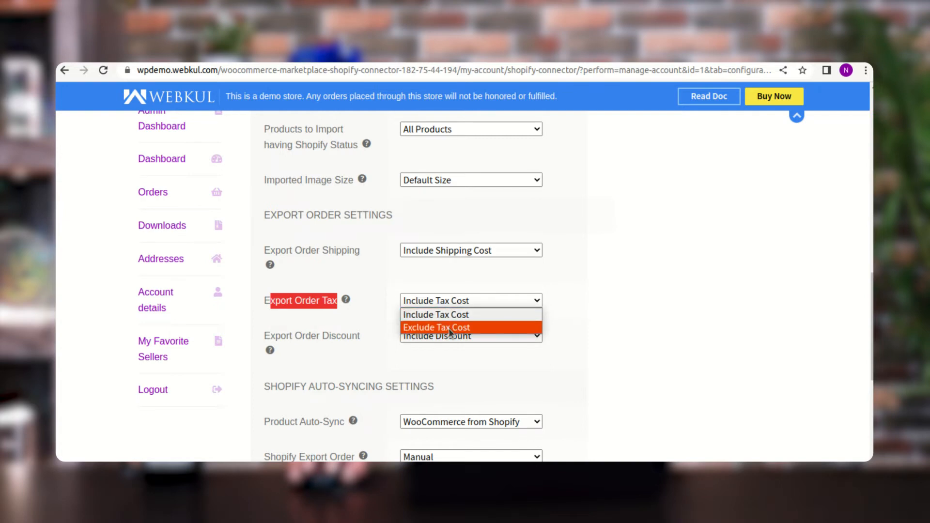
click(357, 316)
- Review the Export Order Discount options in the export order settings
scroll(359, 318, down, 1)
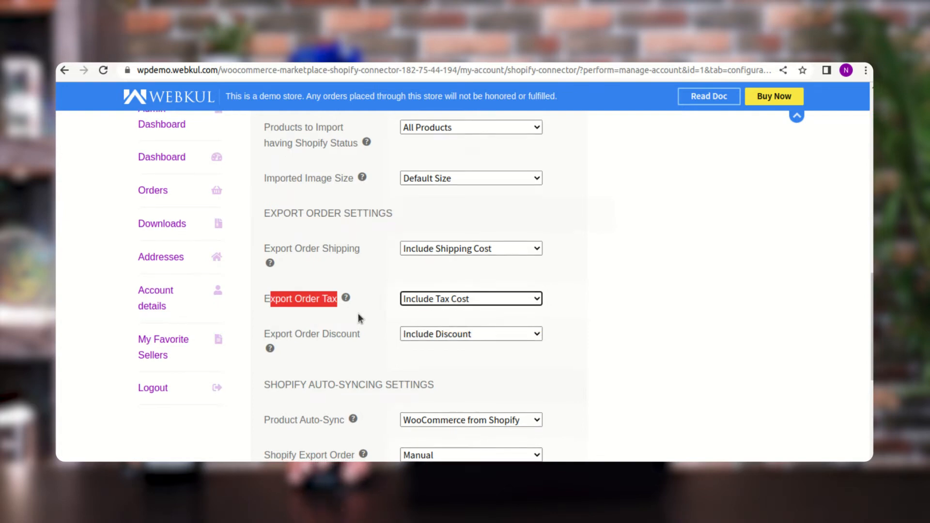
drag(285, 273, 359, 277)
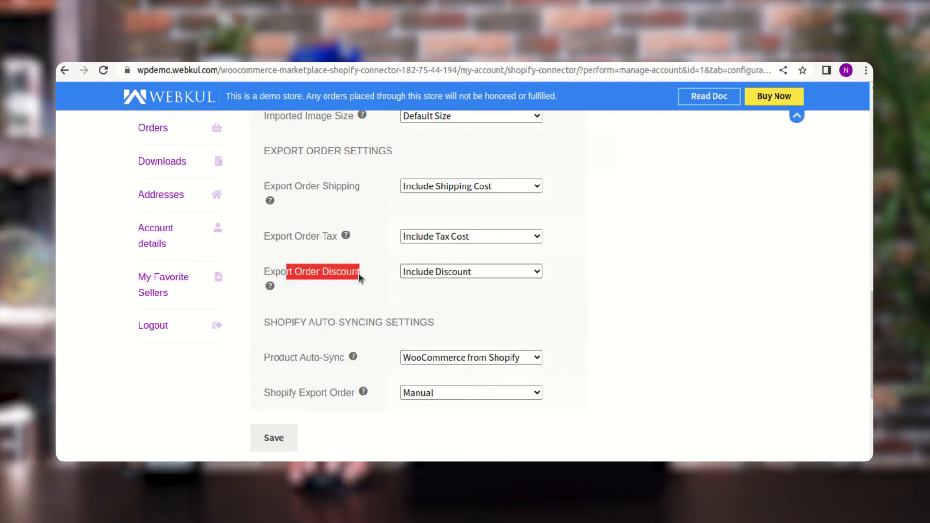
click(372, 280)
click(446, 275)
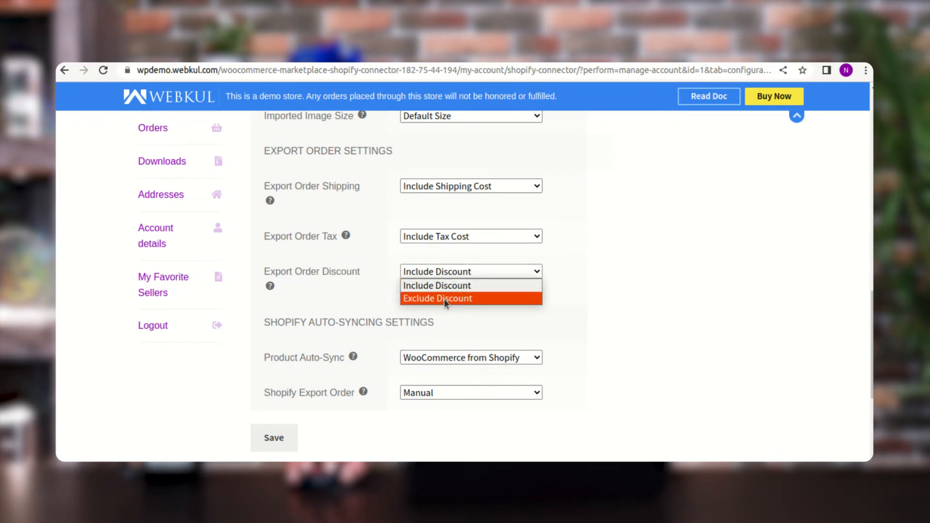
click(559, 296)
- Set Product Auto-Sync in the Shopify auto-syncing settings to Shopify from Woocommerce
scroll(565, 298, down, 2)
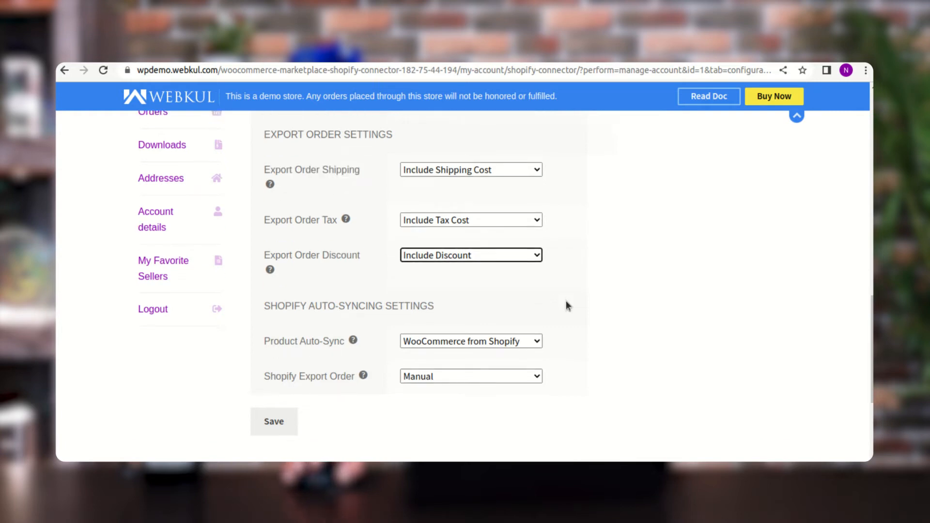
drag(266, 259, 438, 259)
click(441, 264)
drag(270, 294, 335, 293)
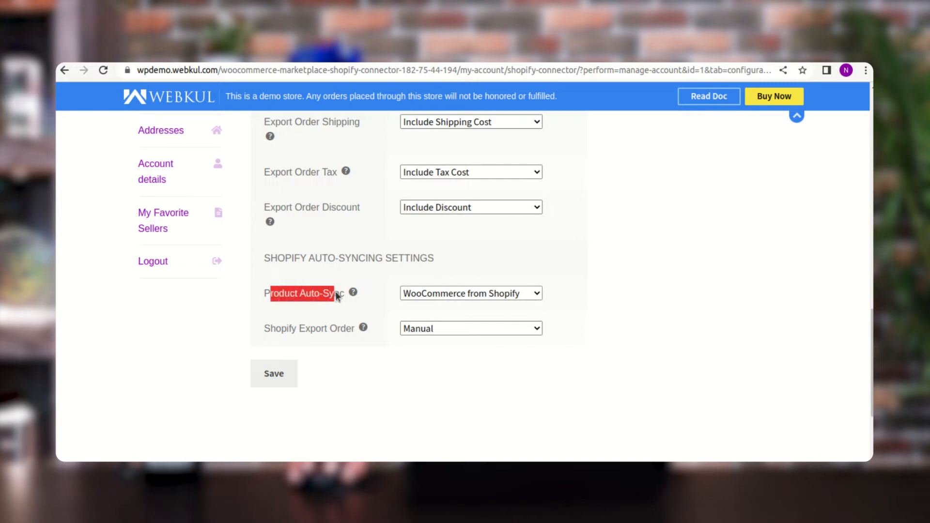
click(470, 294)
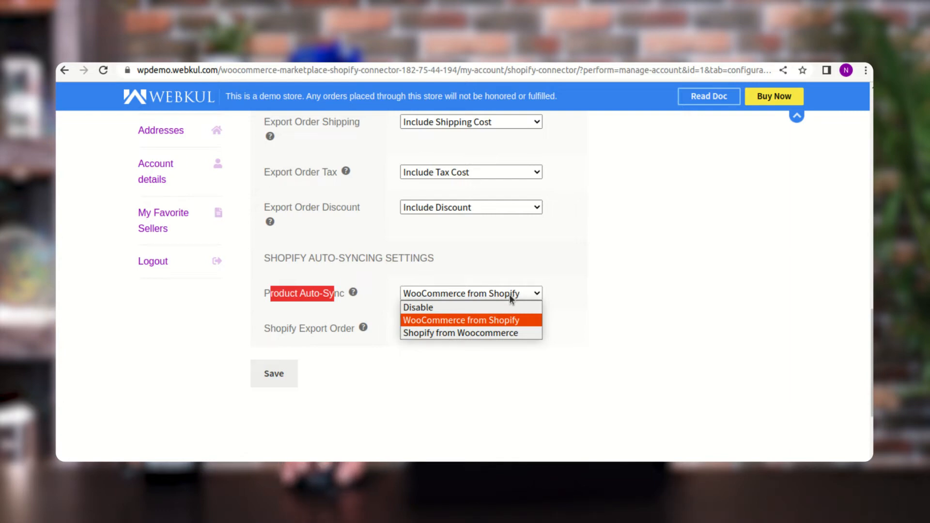
click(440, 332)
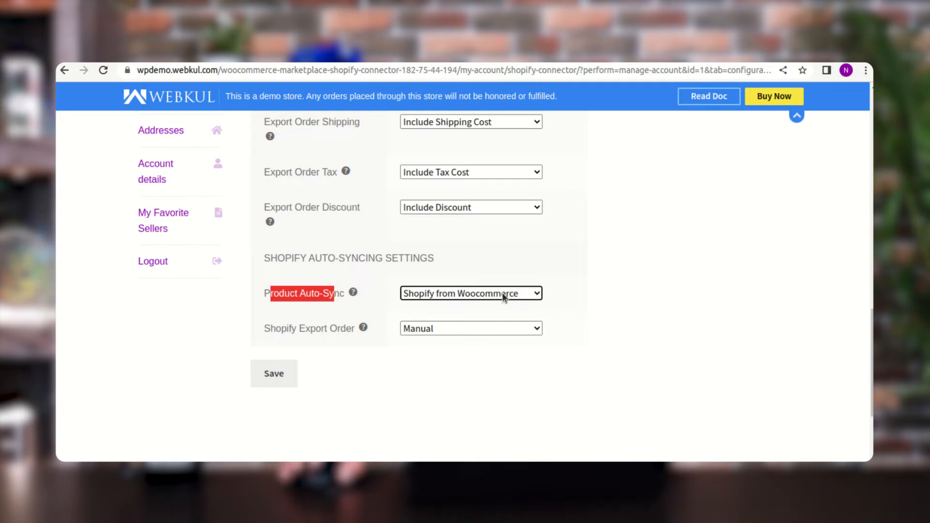
click(353, 356)
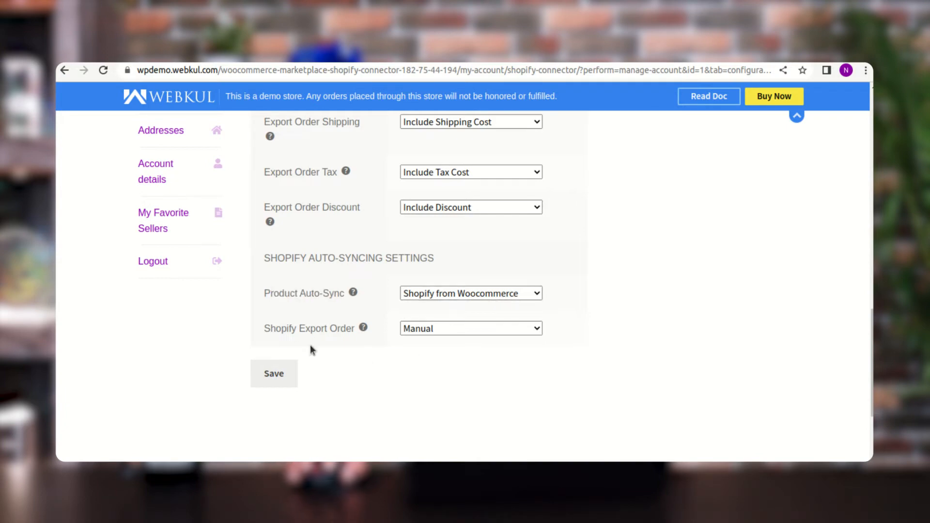
- Set Shopify Export Order to Real Time and check the setting's help text
drag(271, 329, 349, 324)
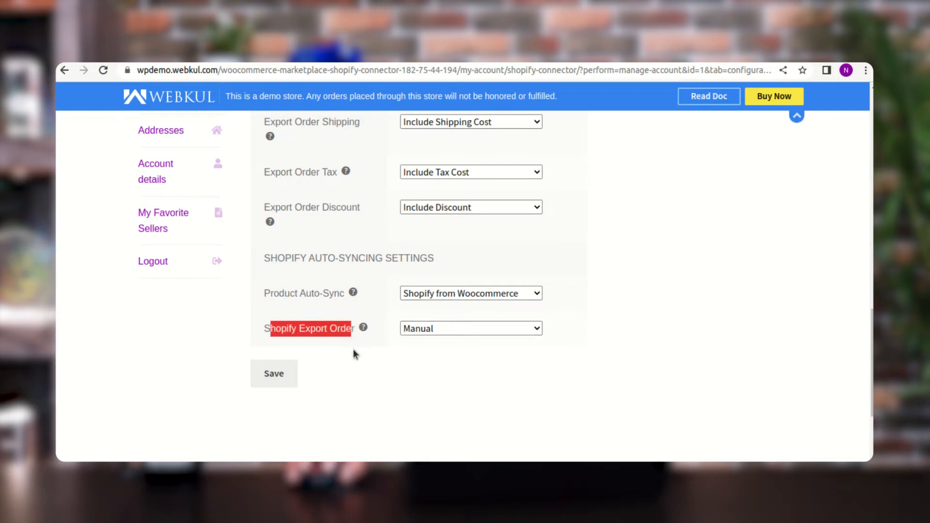
click(355, 348)
click(457, 330)
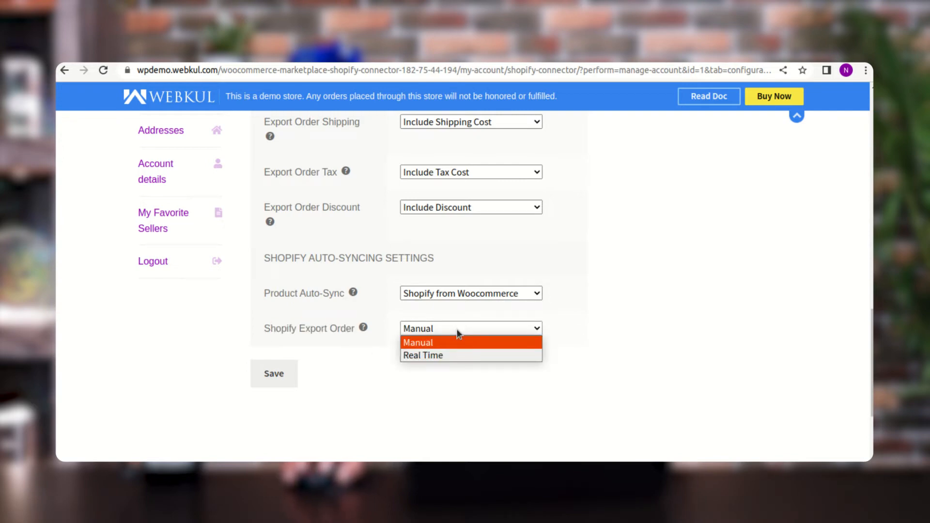
click(461, 356)
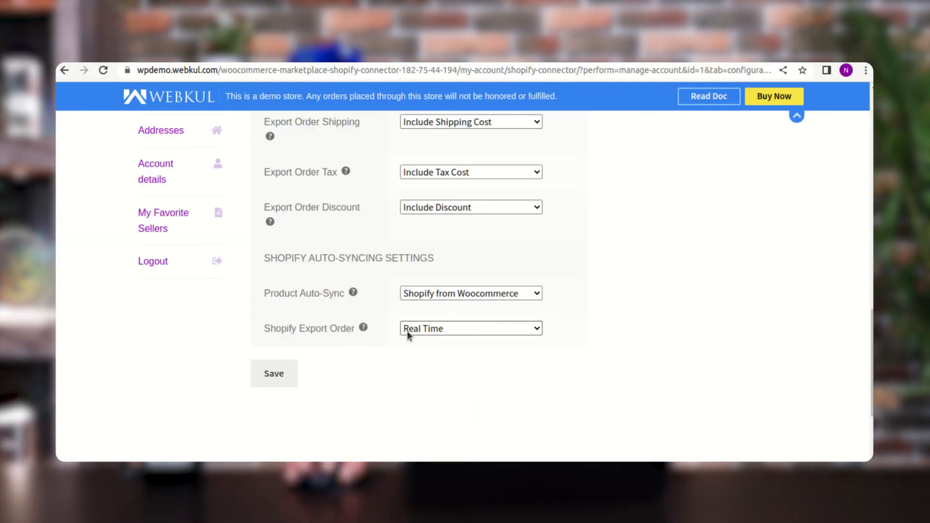
mouse_move(366, 329)
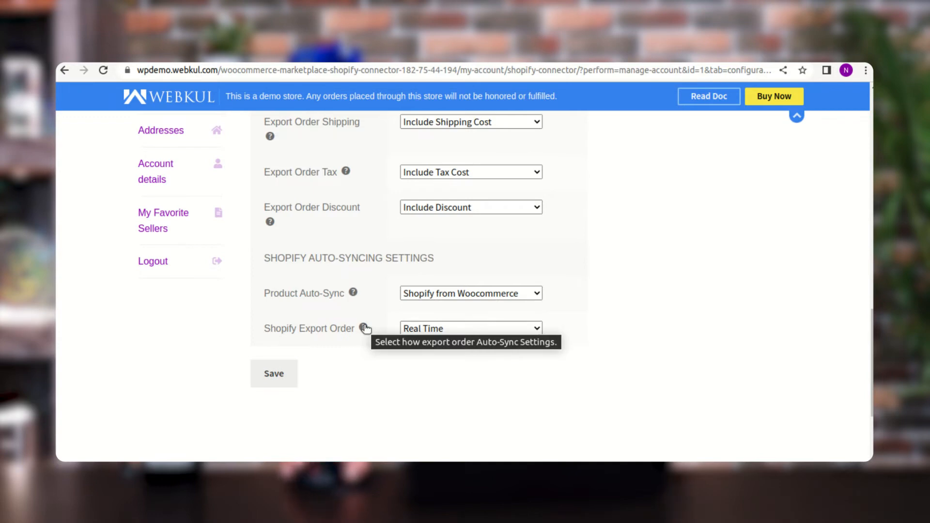
- Review the available options for Shopify Export Order in the auto-syncing settings without changing the selection
click(448, 329)
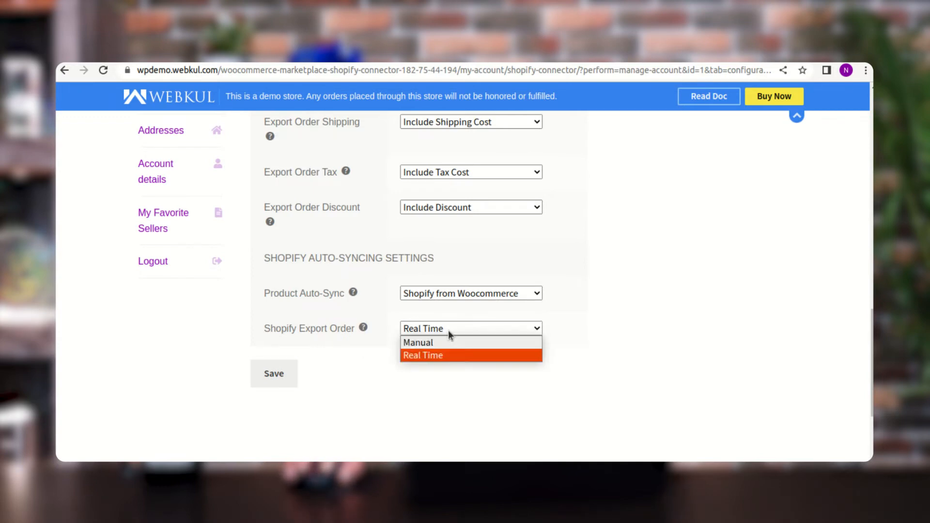
click(453, 387)
scroll(280, 387, up, 10)
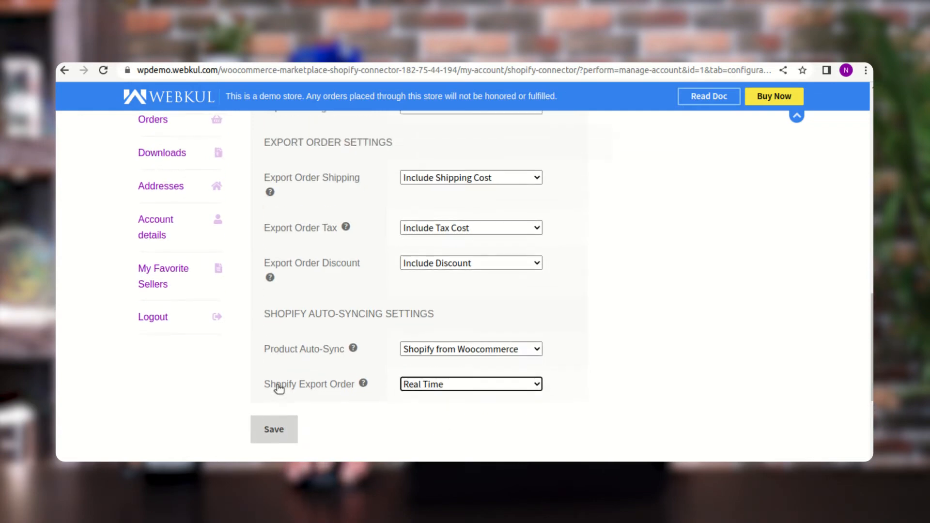
scroll(301, 374, down, 15)
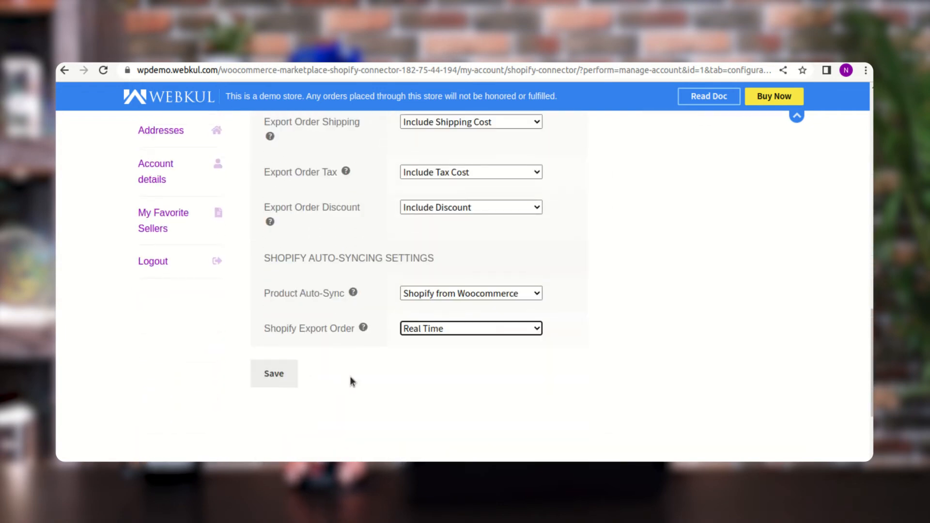
- Open the account's category mapping page and look through the Shopify categories available for mapping
scroll(366, 377, up, 5)
scroll(367, 375, up, 6)
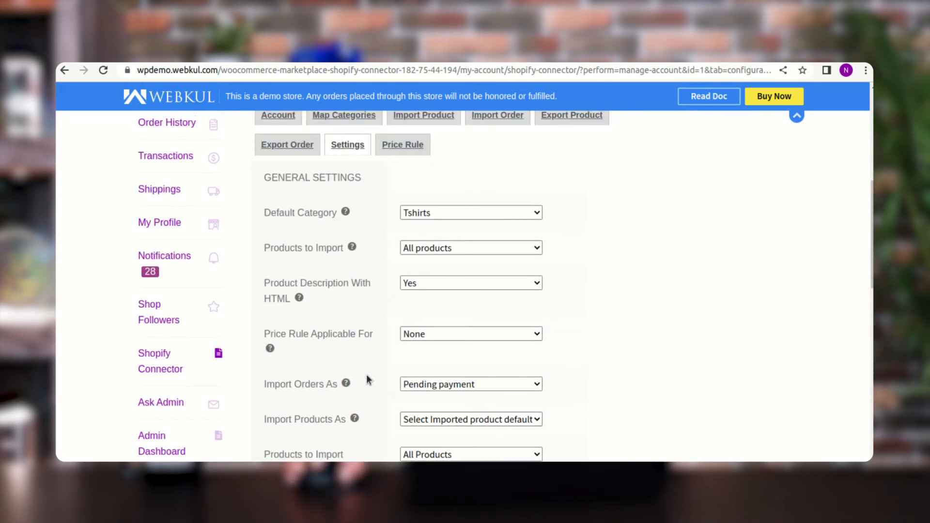
click(336, 239)
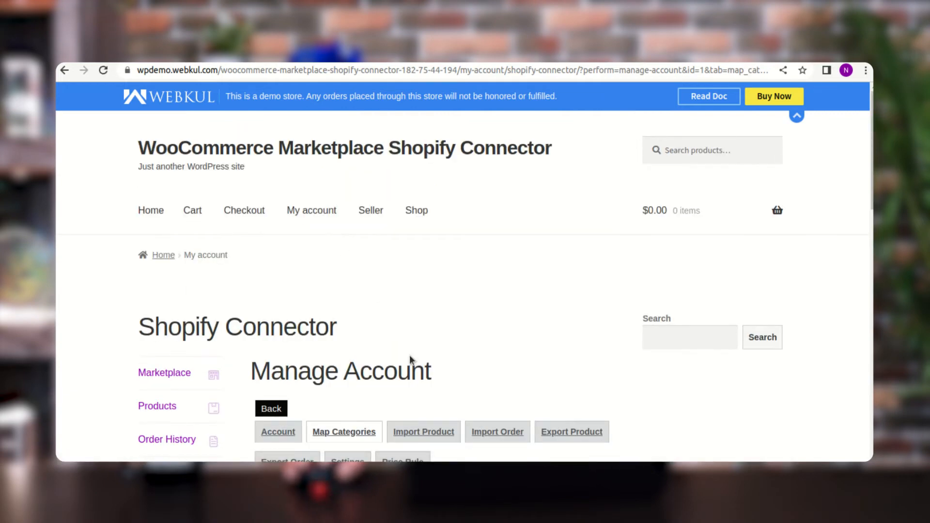
scroll(396, 353, down, 3)
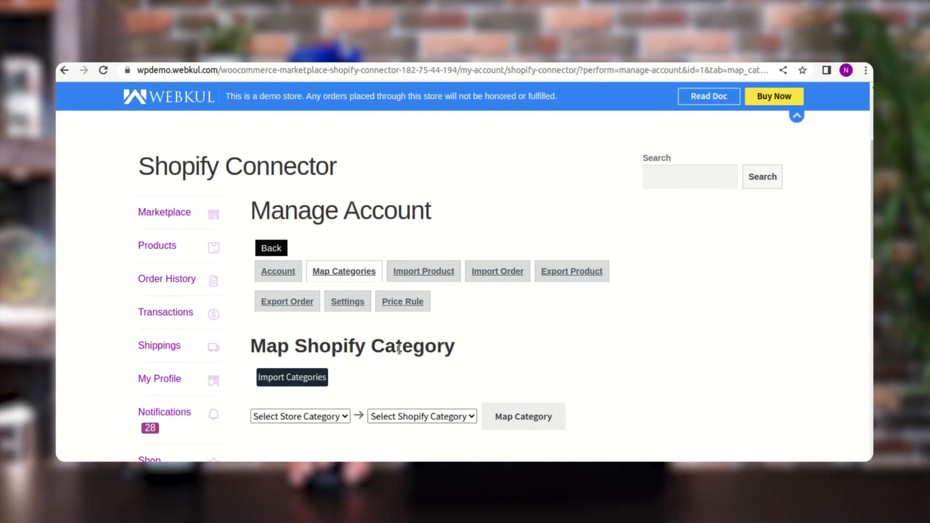
scroll(398, 348, down, 2)
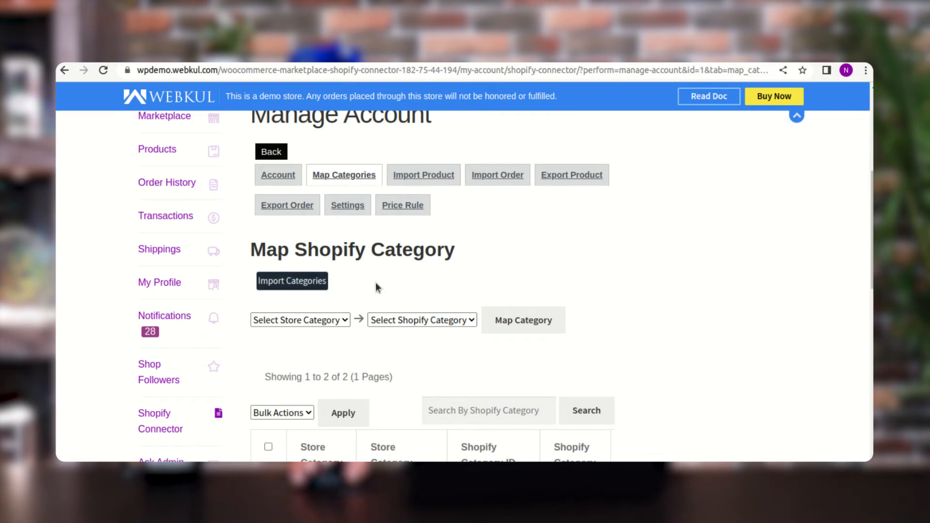
click(285, 287)
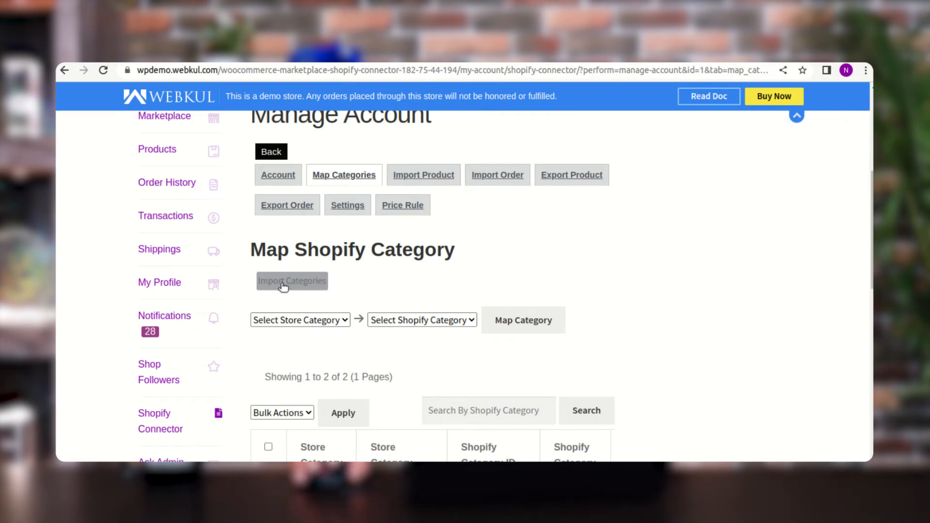
click(414, 321)
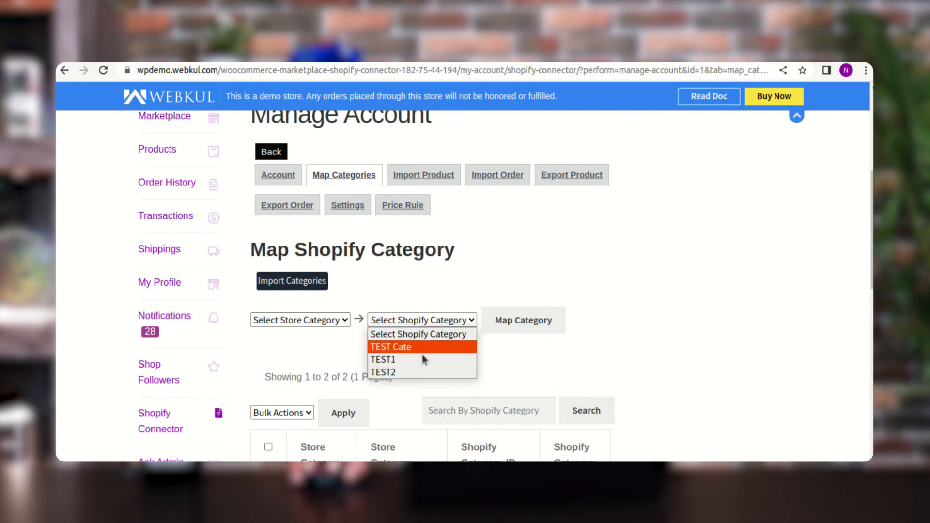
click(298, 320)
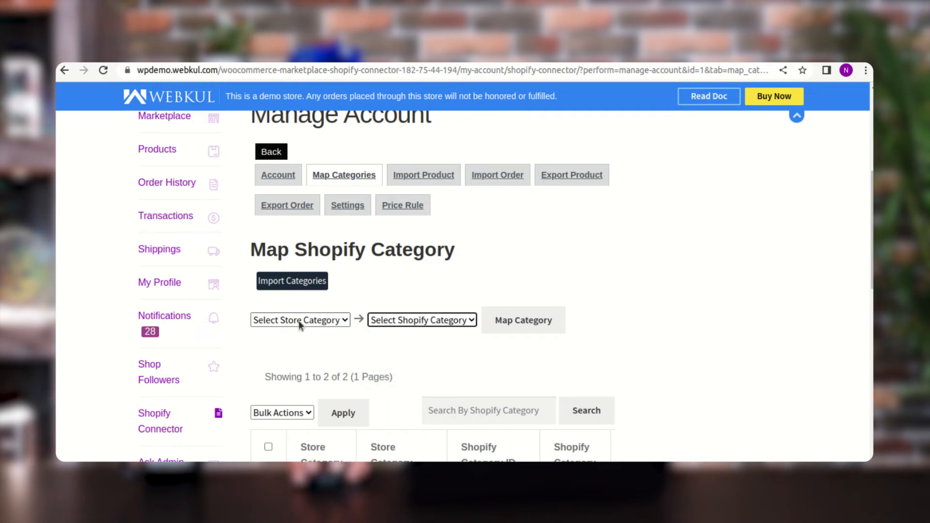
- Map the store category Accessories to the Shopify category TEST2
click(320, 323)
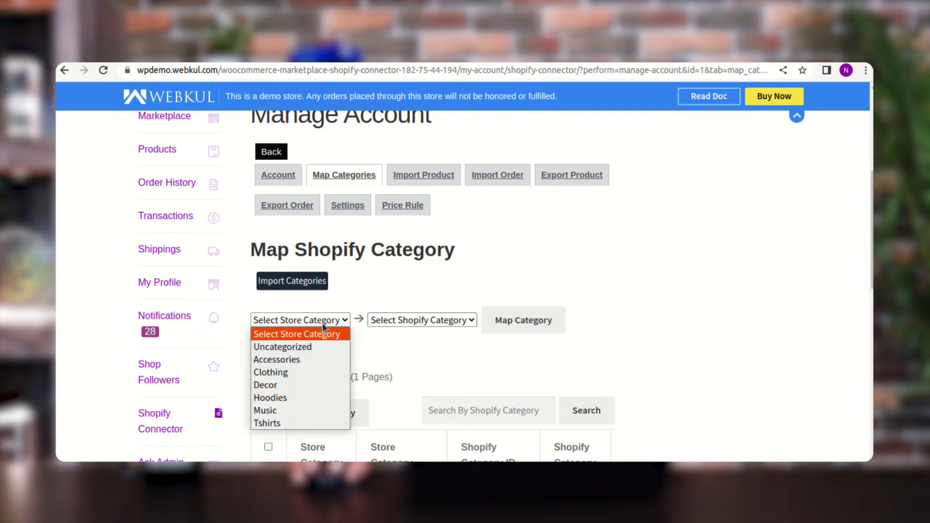
click(308, 361)
click(420, 322)
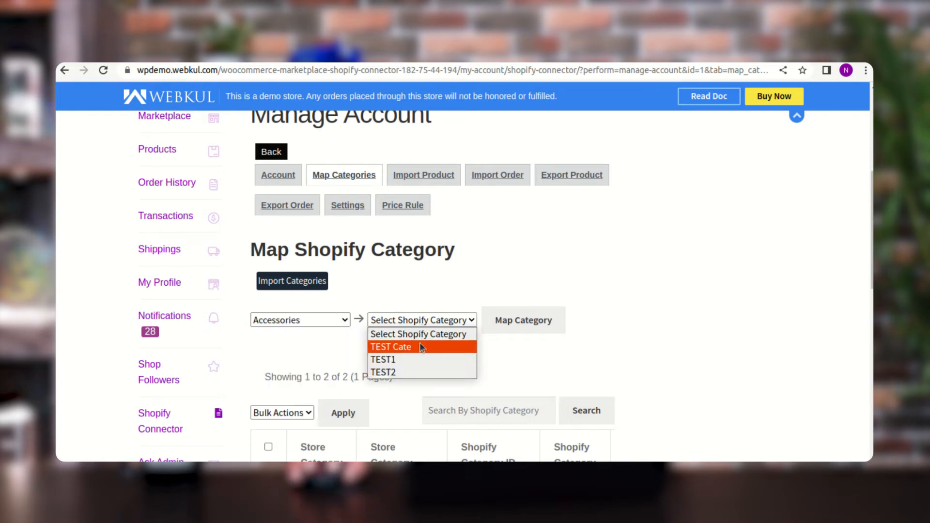
click(417, 372)
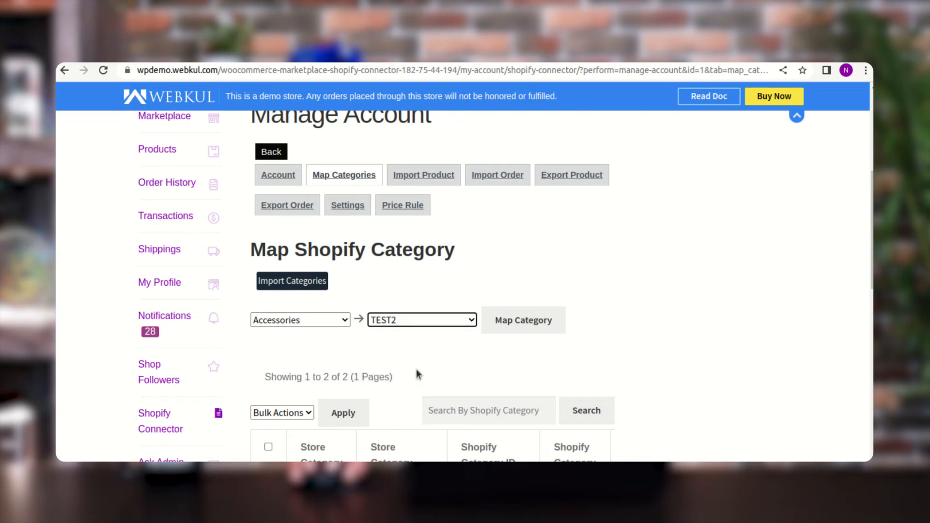
click(531, 322)
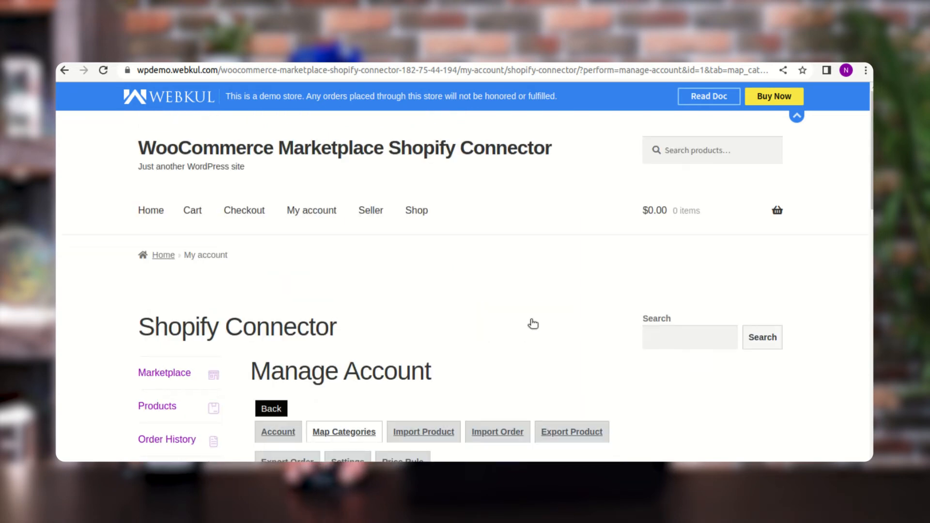
- Check the Accessories and TEST2 entry in the list of mapped categories
scroll(534, 331, down, 6)
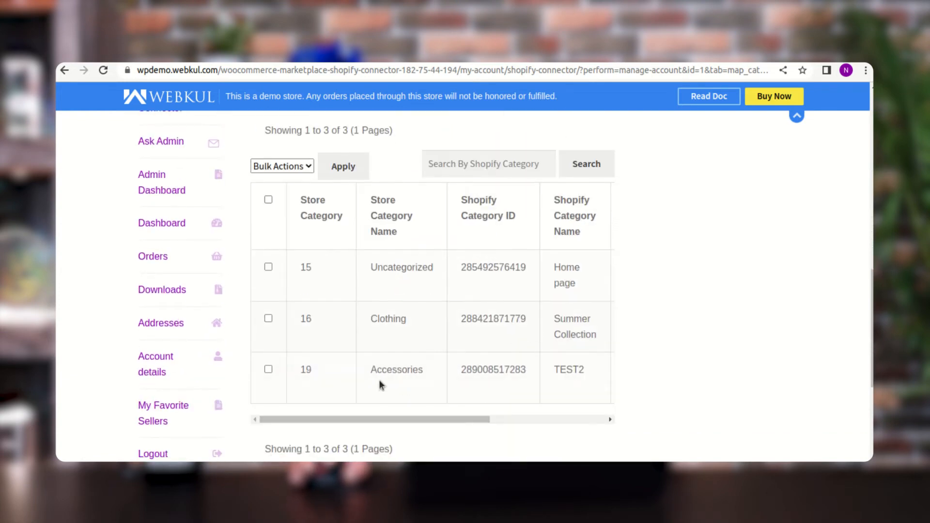
double_click(386, 371)
drag(558, 370, 594, 371)
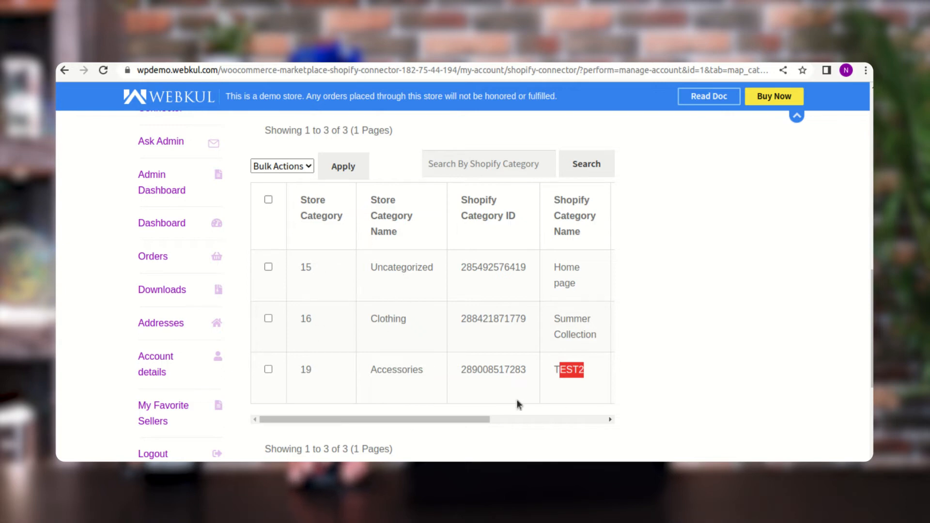
scroll(403, 357, up, 1)
scroll(403, 359, down, 1)
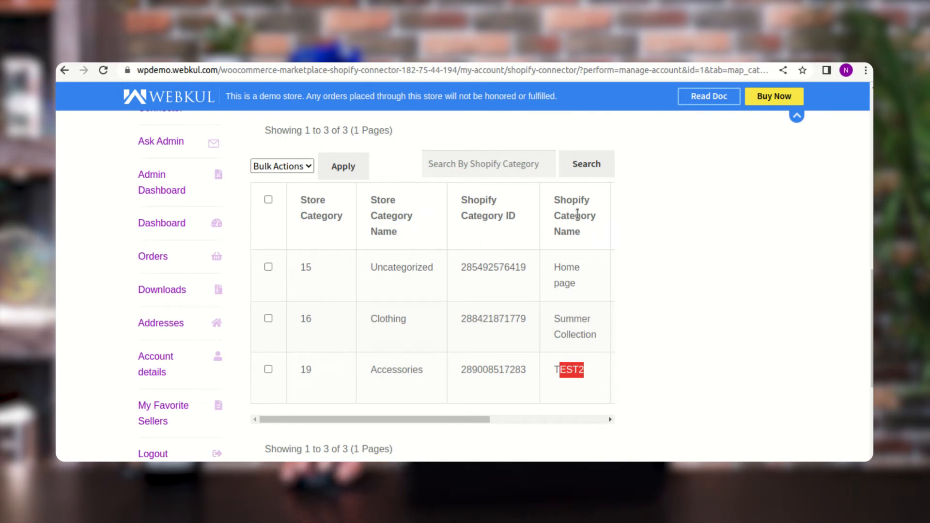
- Import the categories from the Shopify store and review the import progress and the mapping page
scroll(560, 293, up, 3)
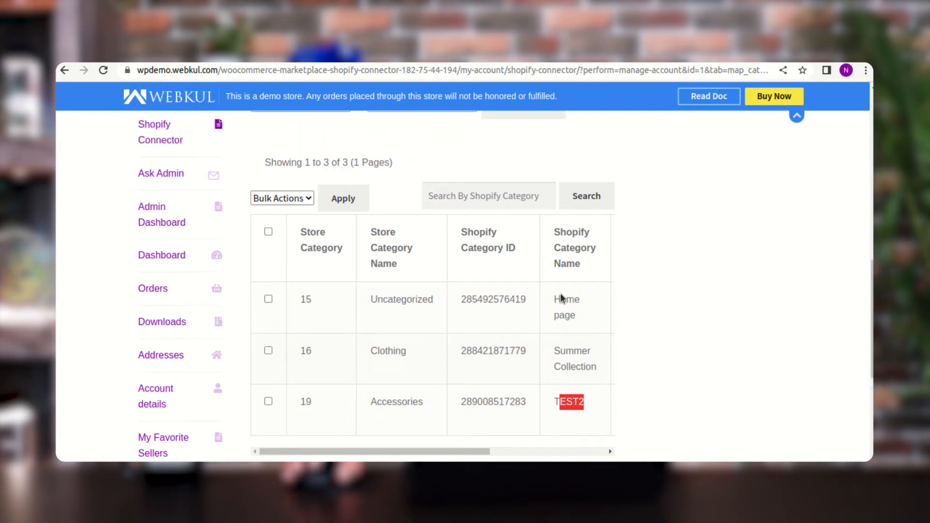
scroll(427, 284, up, 2)
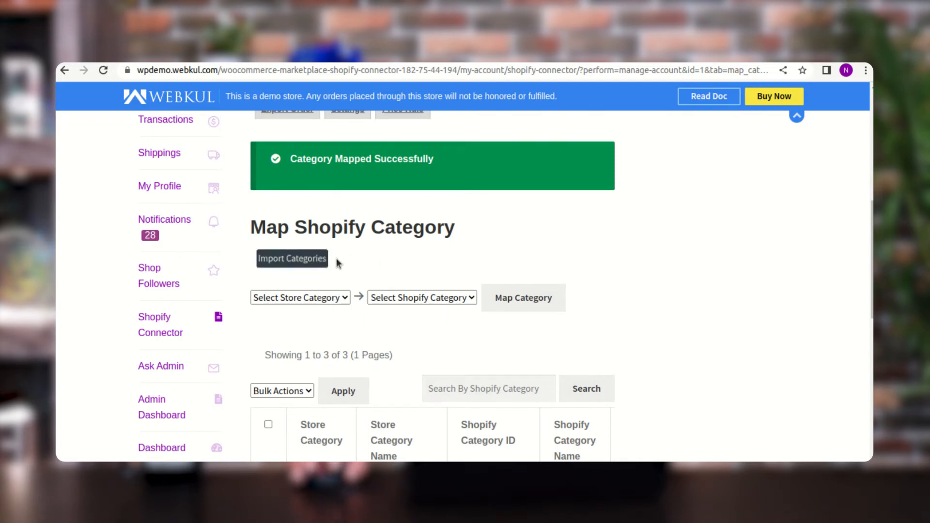
click(293, 259)
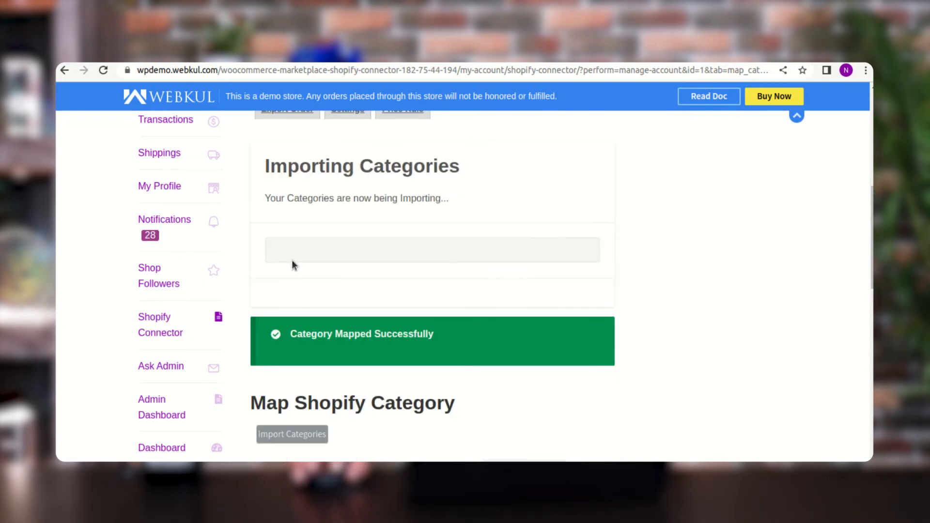
scroll(361, 303, up, 4)
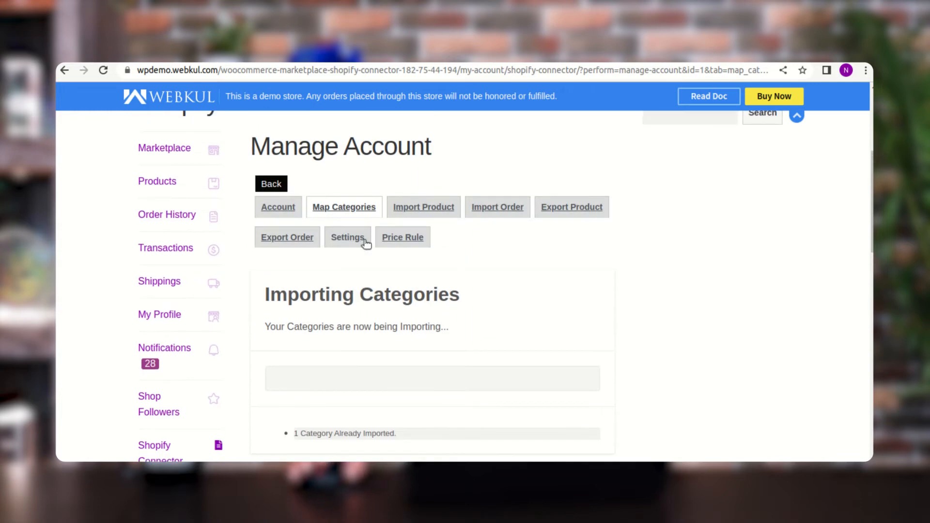
scroll(394, 381, down, 2)
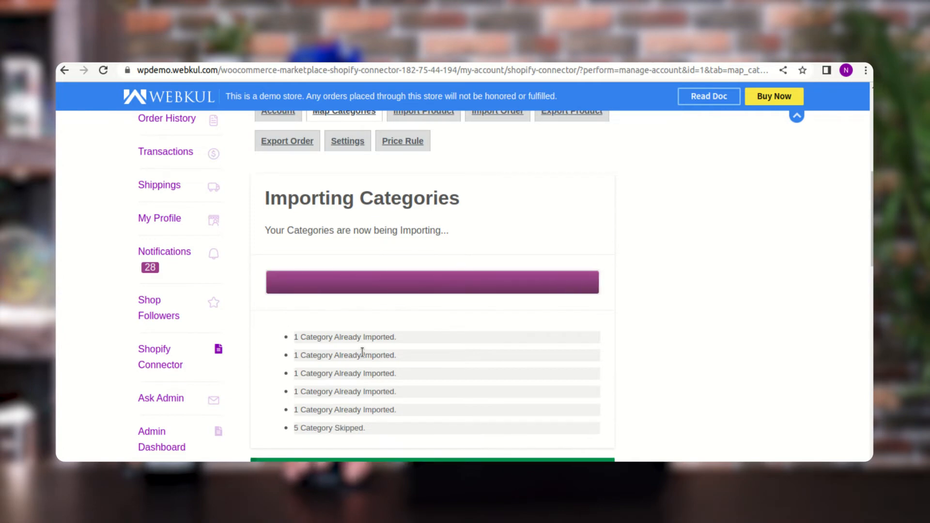
scroll(362, 352, down, 1)
scroll(368, 347, up, 3)
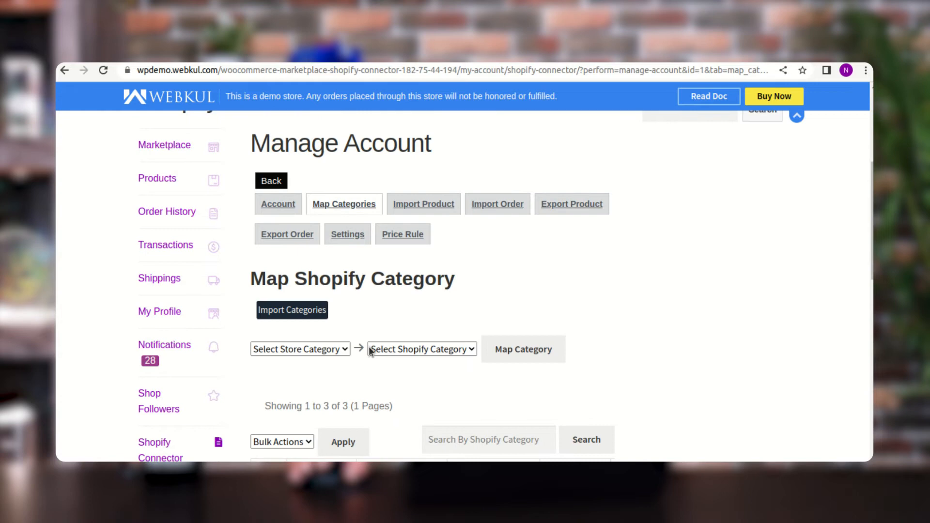
scroll(368, 346, down, 3)
scroll(369, 350, up, 2)
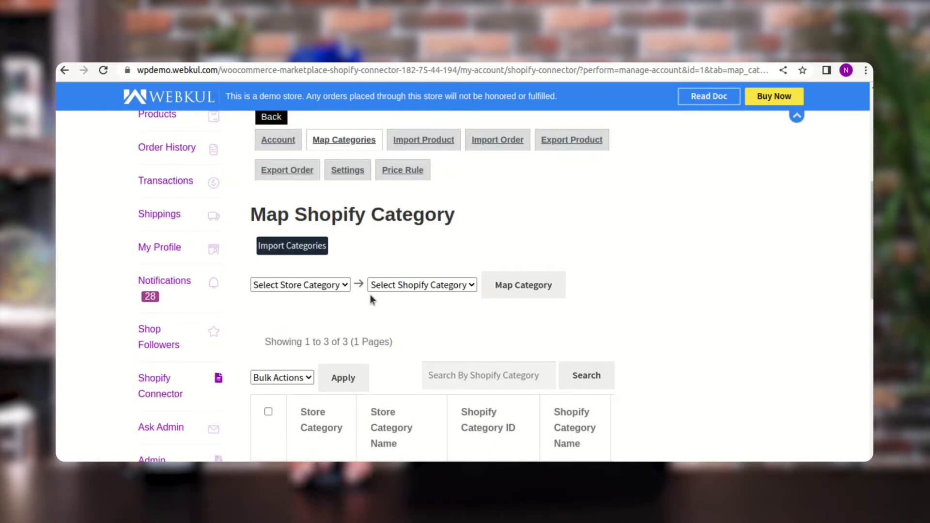
- Open the account's product import page and examine the listed products' types and available actions
scroll(372, 297, up, 1)
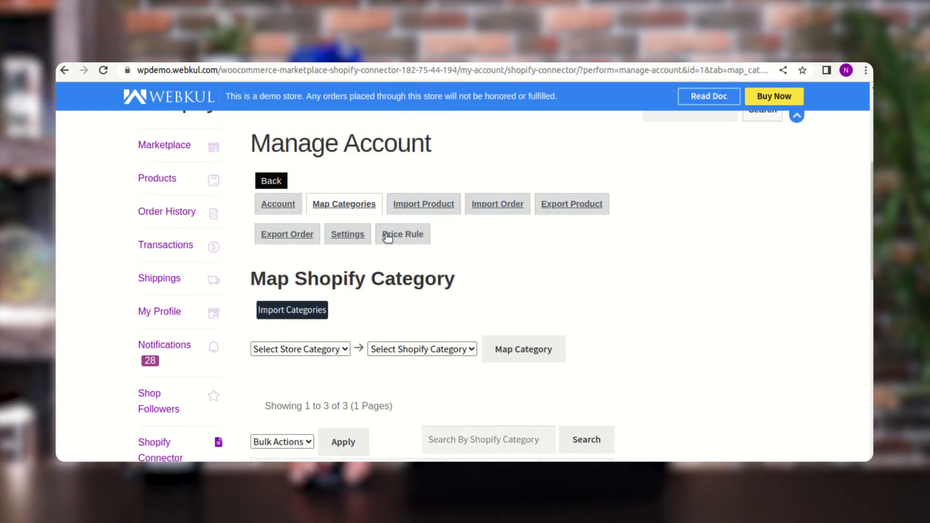
click(428, 208)
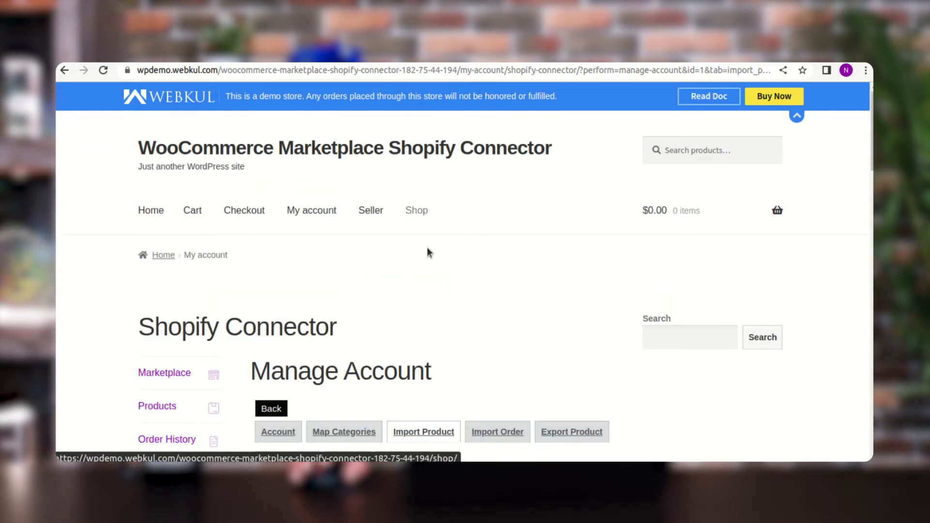
scroll(426, 262, down, 2)
scroll(426, 276, down, 4)
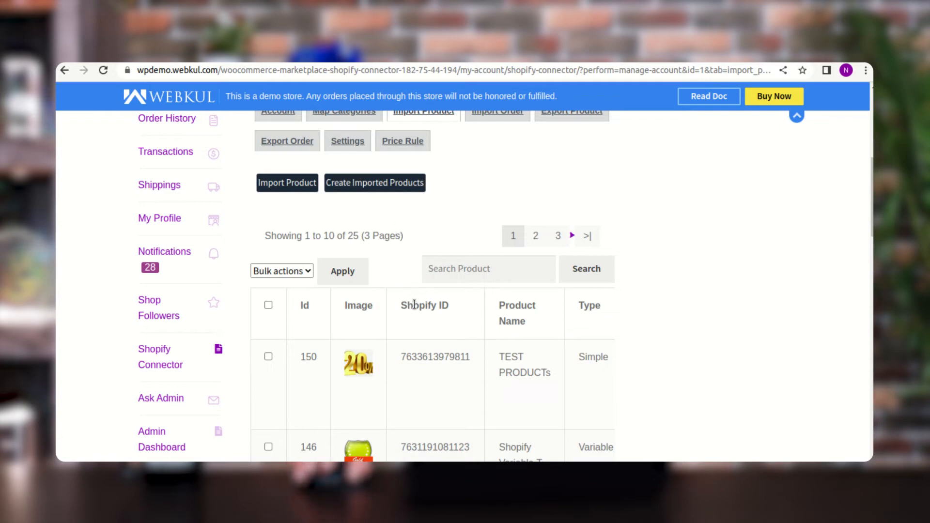
scroll(409, 291, down, 1)
scroll(342, 278, down, 3)
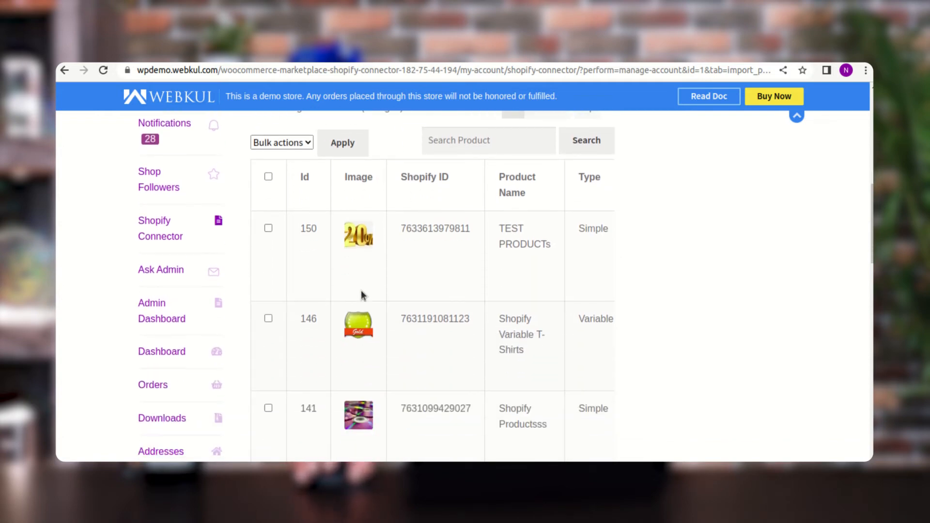
scroll(365, 293, down, 1)
scroll(365, 293, up, 3)
scroll(400, 304, down, 2)
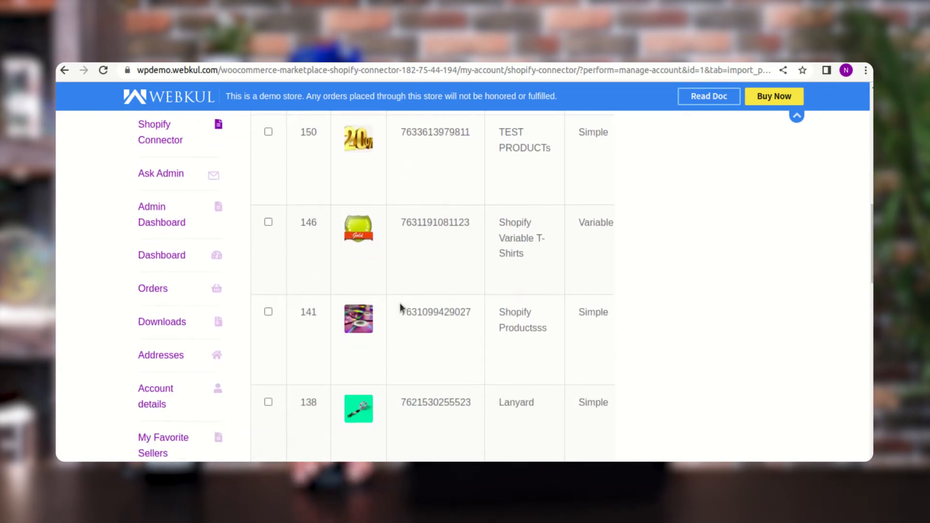
double_click(584, 135)
drag(566, 222, 612, 224)
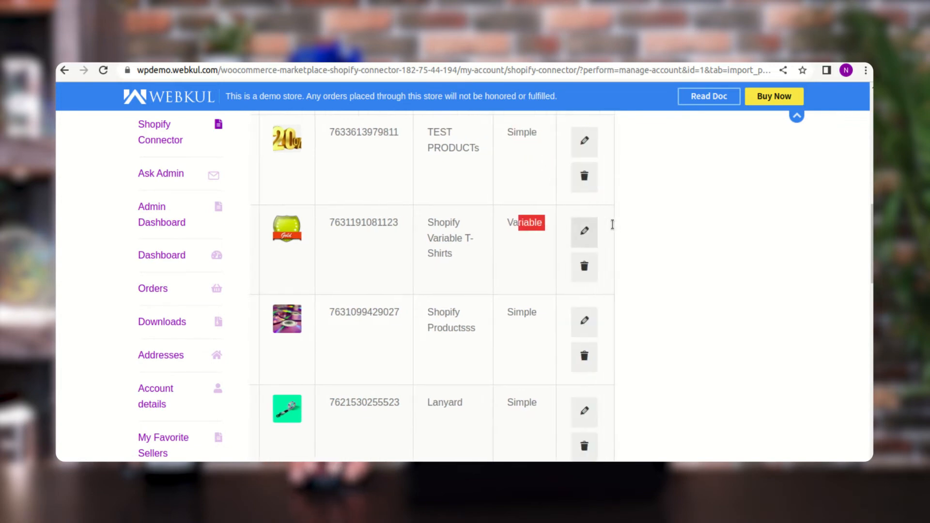
scroll(585, 232, up, 2)
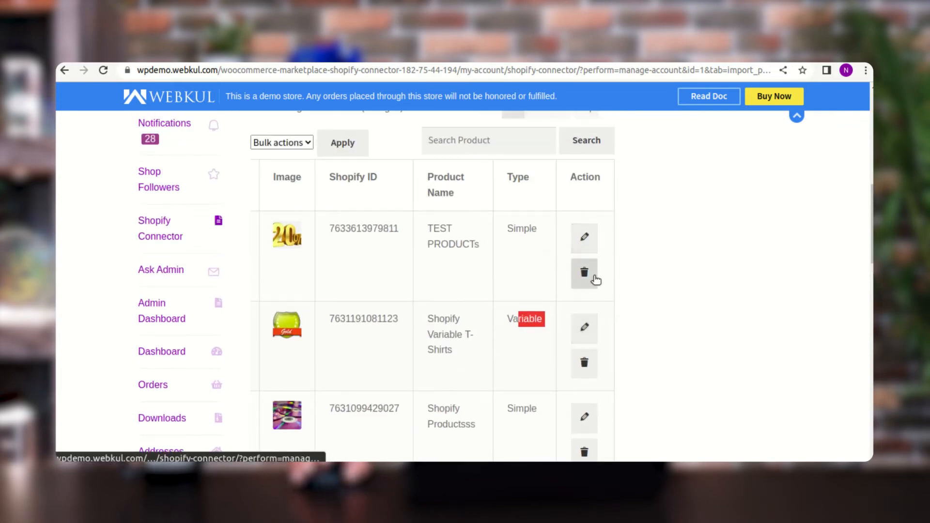
scroll(433, 286, up, 2)
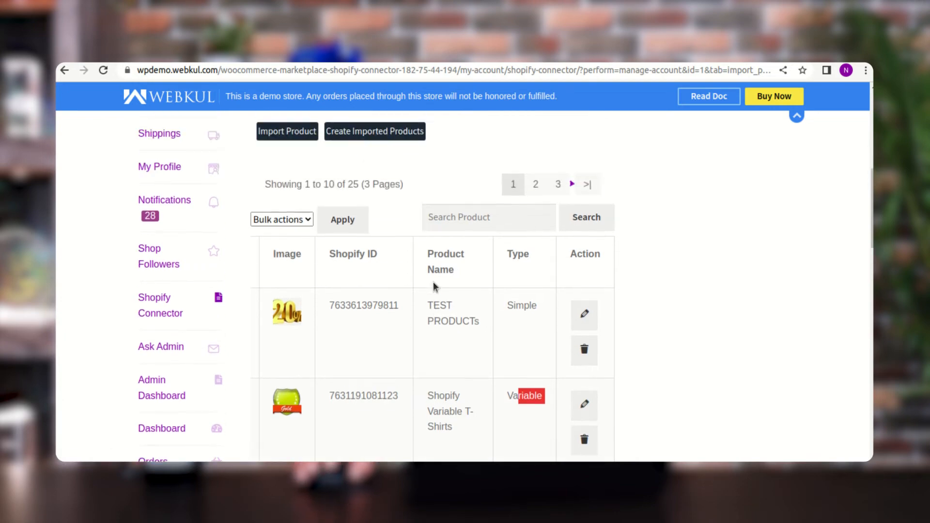
- Start importing the products from the Shopify store
scroll(434, 287, up, 1)
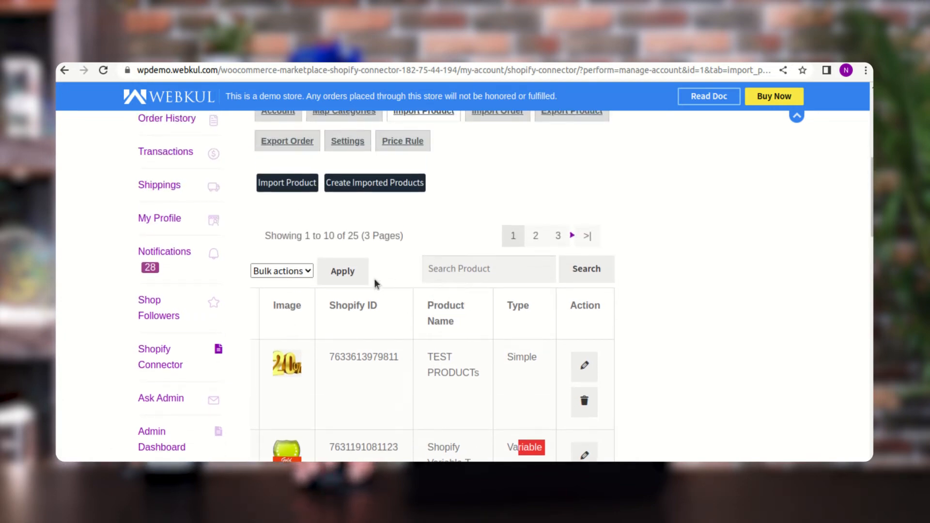
scroll(374, 278, up, 1)
click(292, 218)
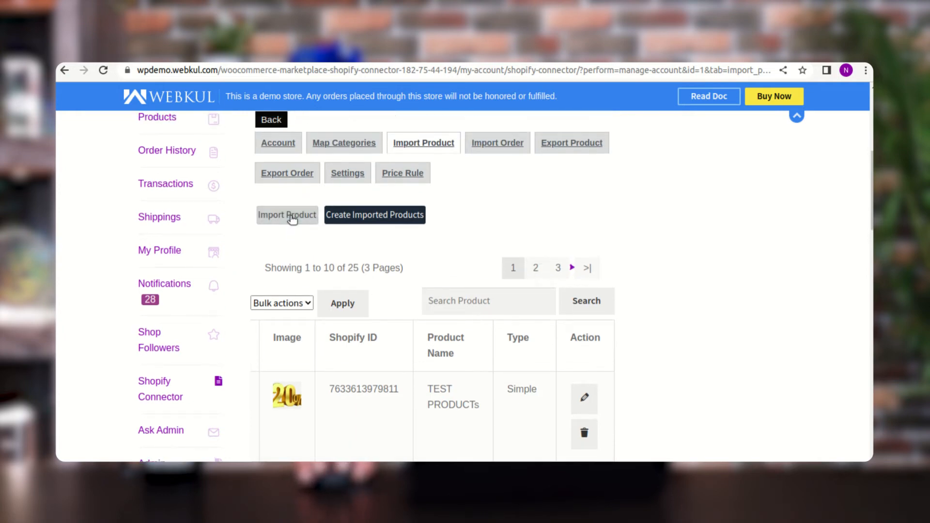
click(294, 218)
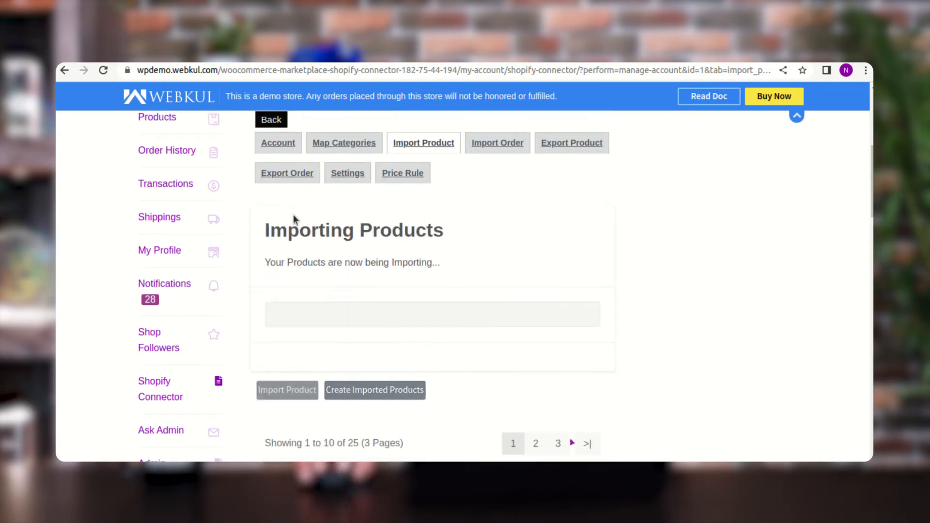
- Follow the progress of the product import and review the refreshed list of imported products
scroll(364, 287, down, 1)
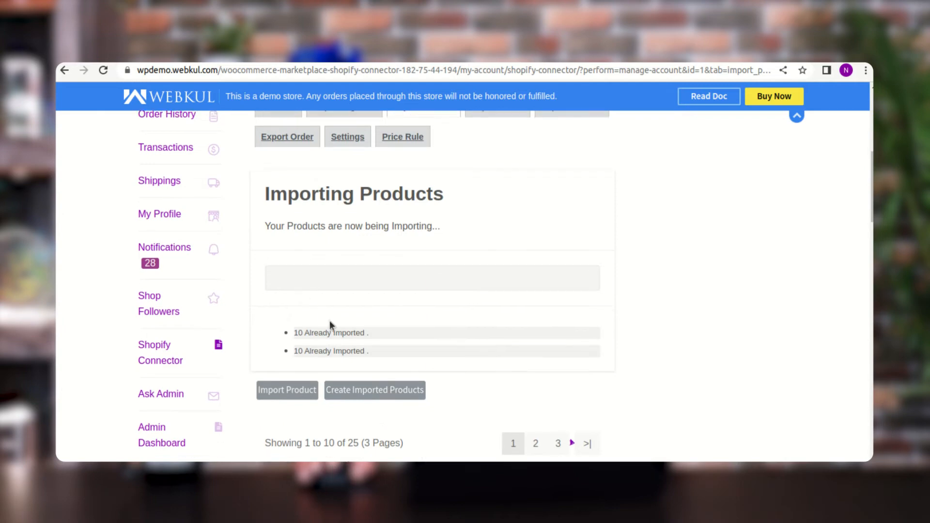
scroll(330, 322, down, 1)
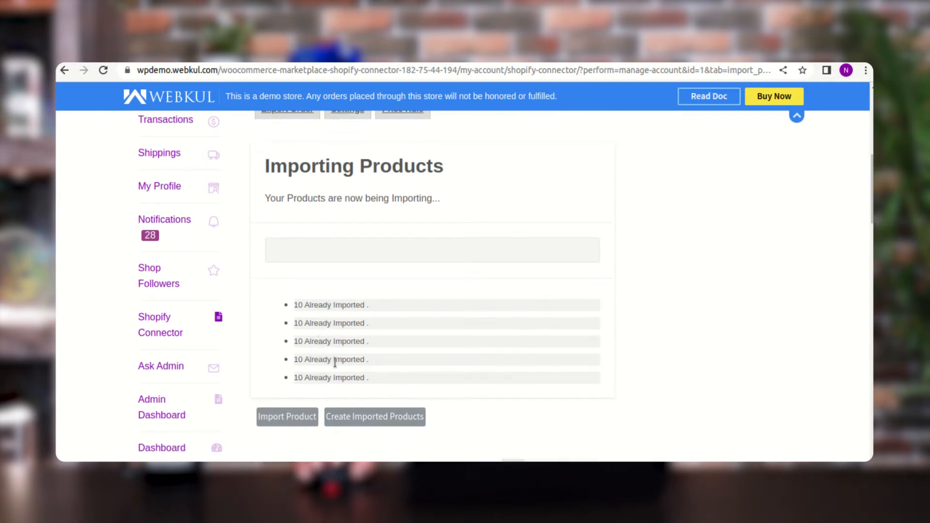
scroll(359, 360, down, 2)
scroll(360, 358, up, 2)
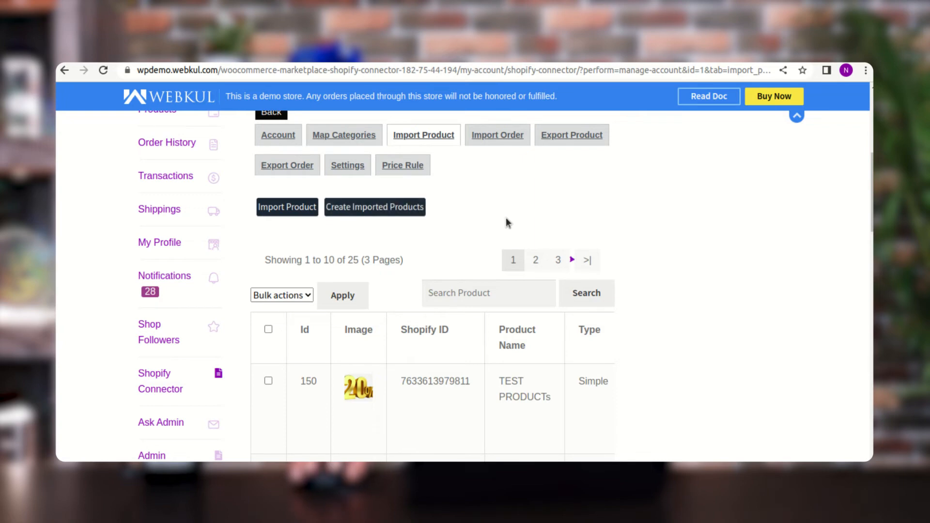
scroll(423, 358, down, 3)
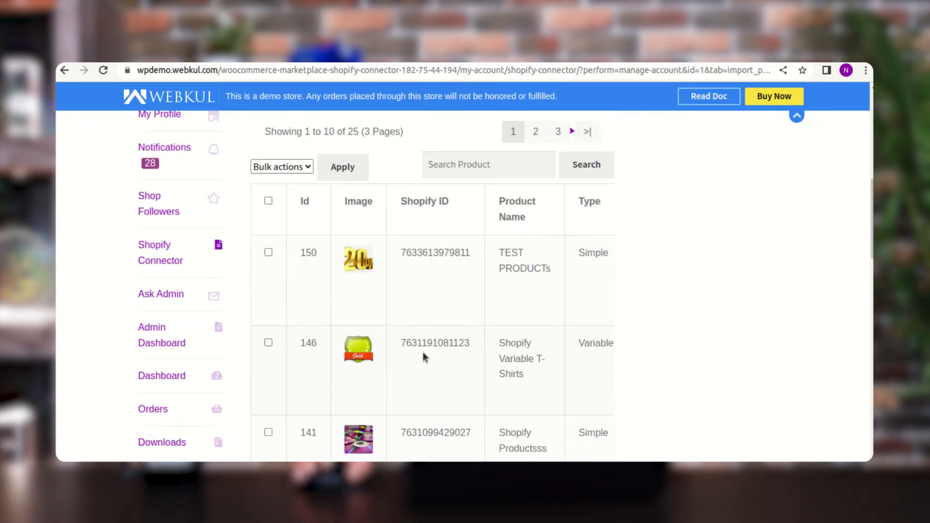
scroll(423, 357, up, 3)
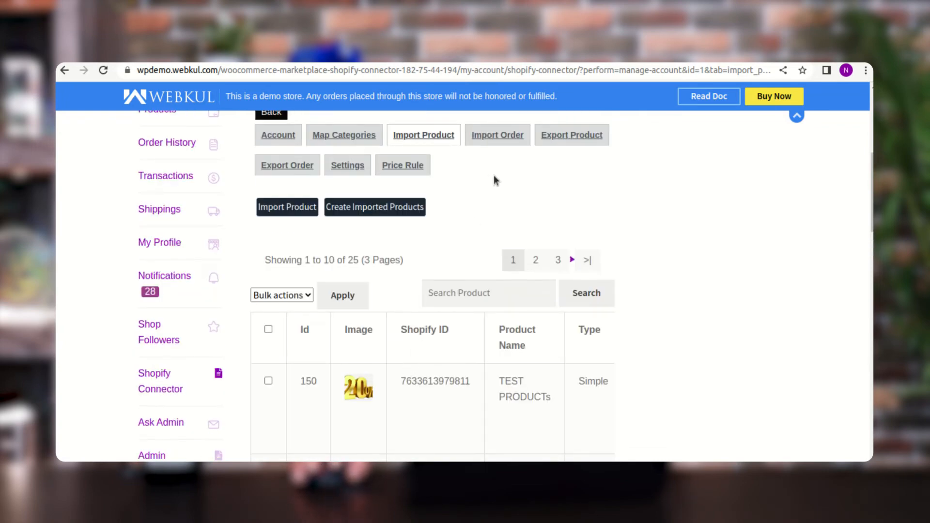
- Open the account's order import page and examine the imported orders' IDs, statuses and creation dates
click(501, 140)
scroll(511, 339, down, 3)
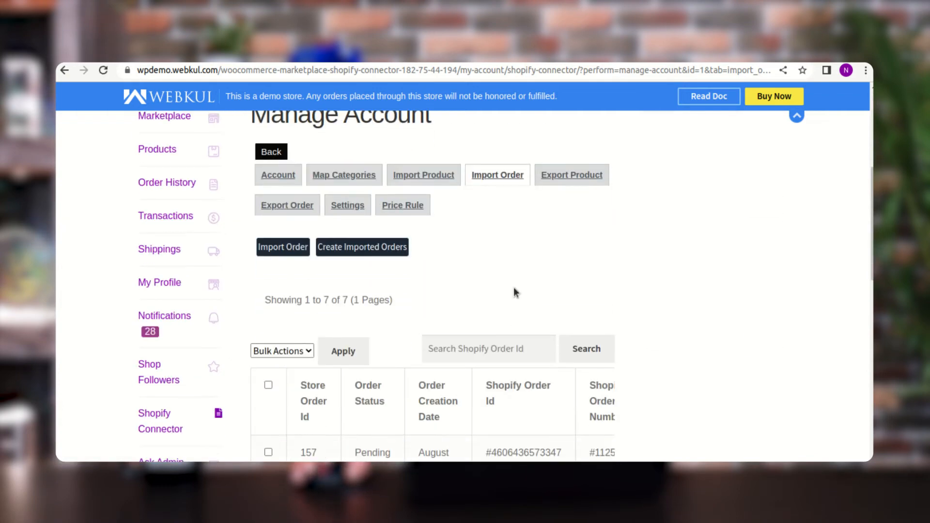
scroll(492, 263, down, 2)
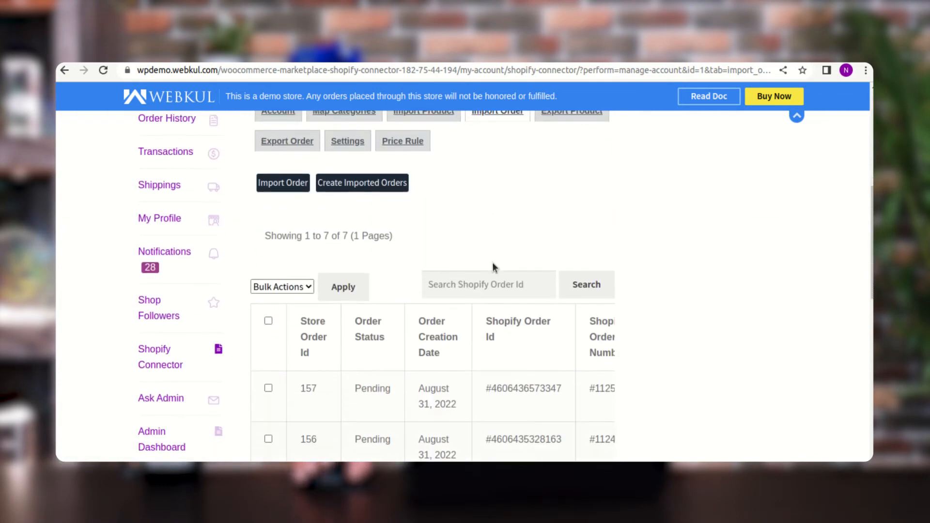
scroll(482, 291, down, 2)
scroll(469, 347, down, 2)
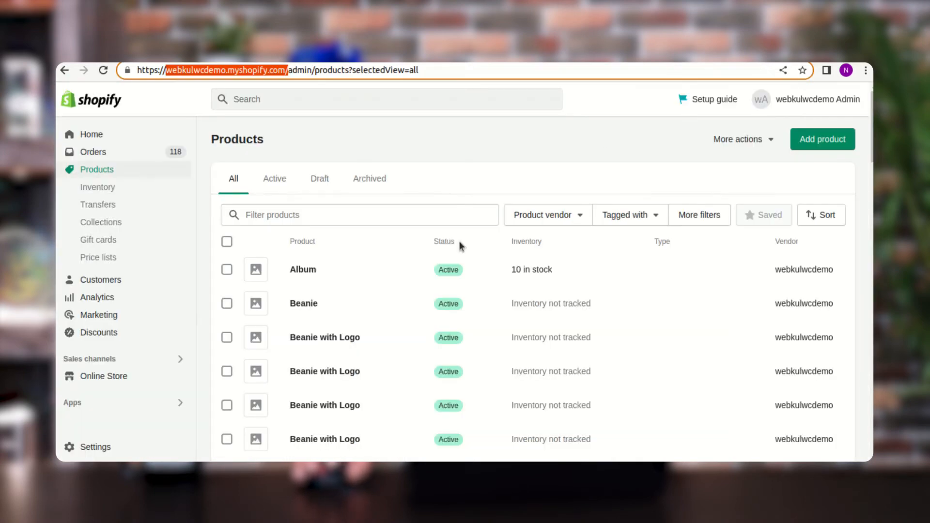
- Open the orders in the Shopify admin and compare them with the Shopify order numbers in the marketplace's imported order list
click(117, 159)
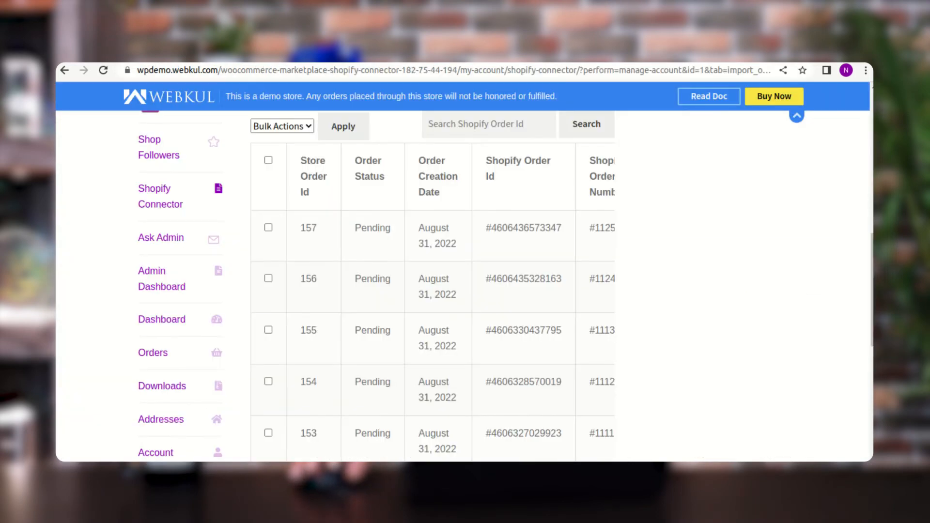
mouse_move(601, 232)
mouse_down()
mouse_move(610, 230)
mouse_move(594, 240)
mouse_move(590, 228)
mouse_up()
click(576, 229)
click(575, 278)
drag(582, 332, 588, 348)
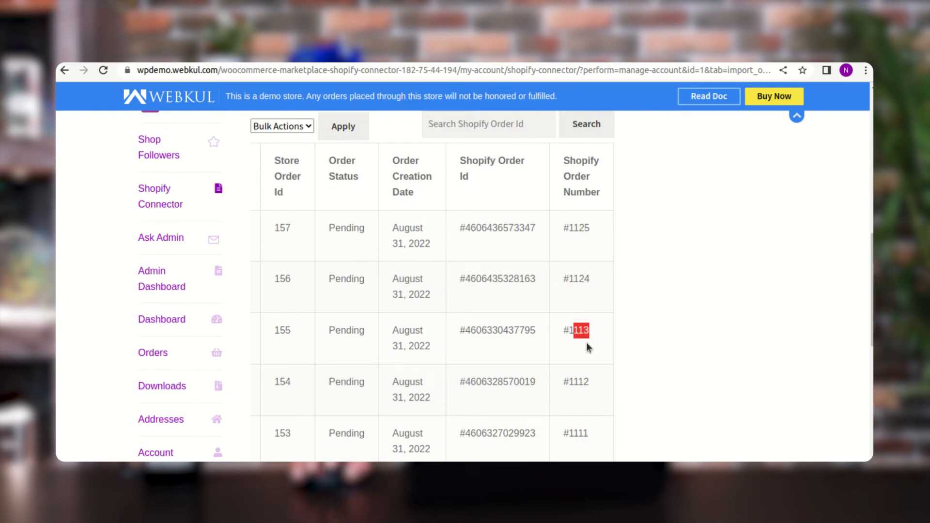
drag(580, 386, 591, 389)
- Examine the order import and creation options and the bulk actions available for the imported orders
scroll(464, 380, up, 5)
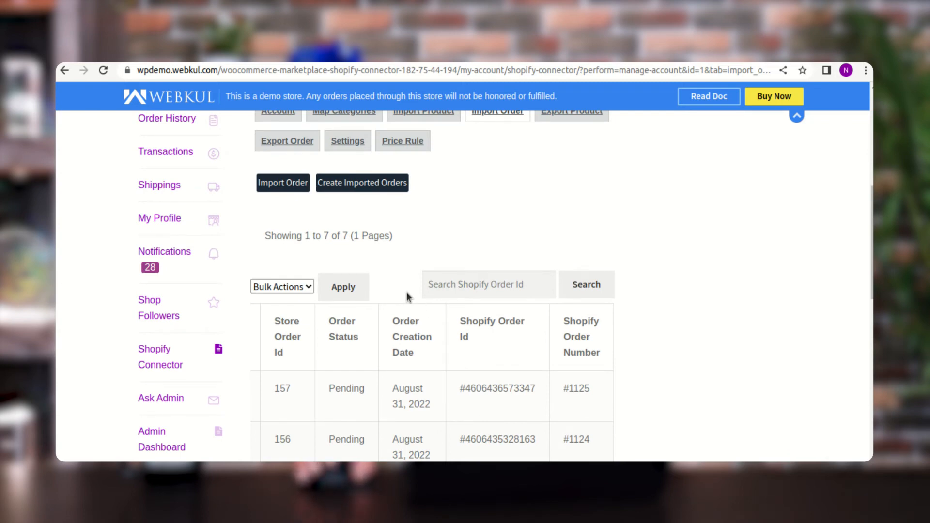
scroll(407, 296, up, 2)
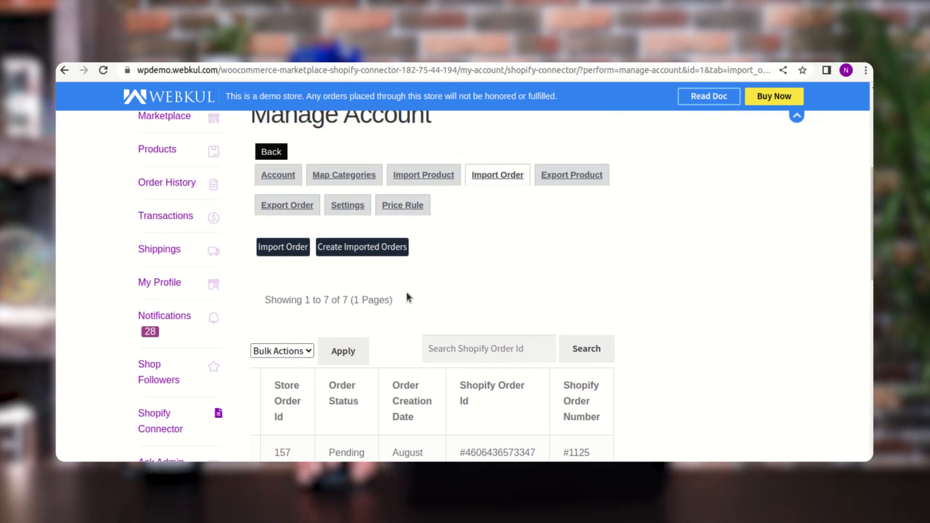
scroll(407, 294, up, 1)
scroll(401, 270, down, 1)
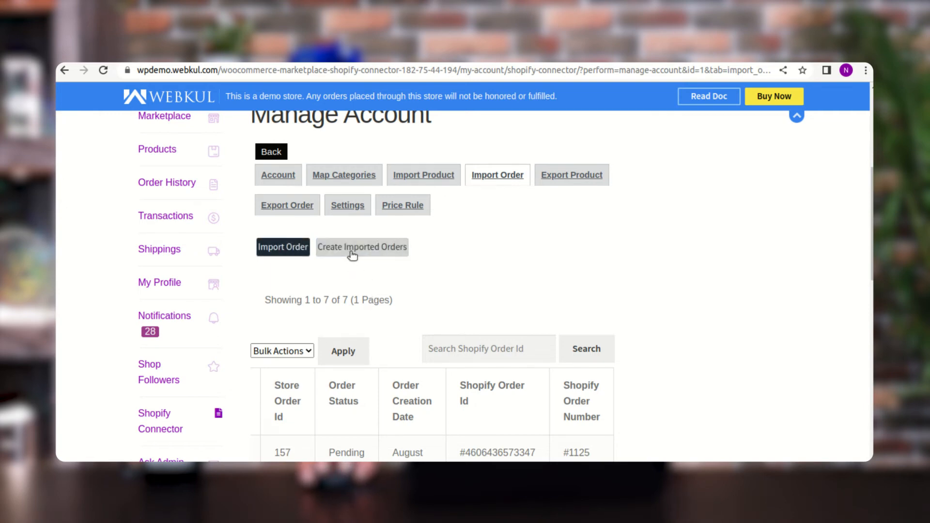
click(397, 254)
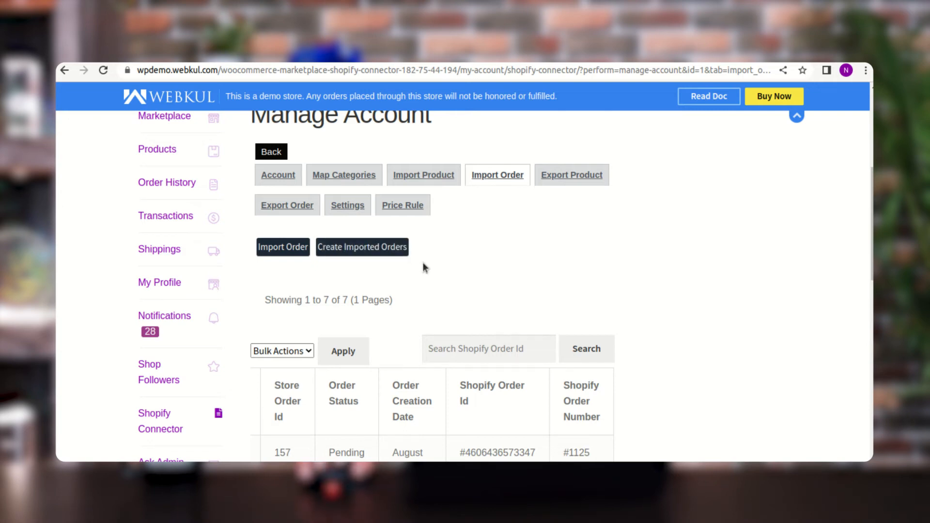
scroll(440, 301, down, 5)
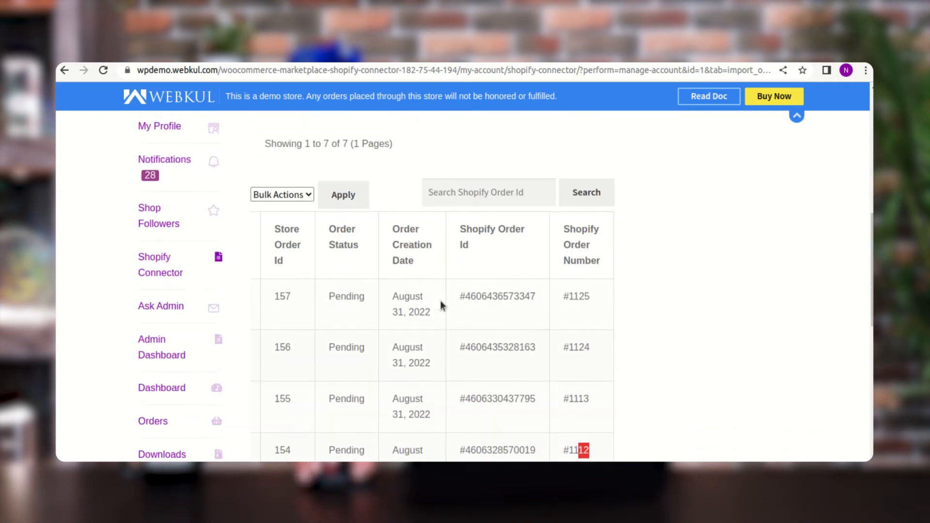
click(294, 158)
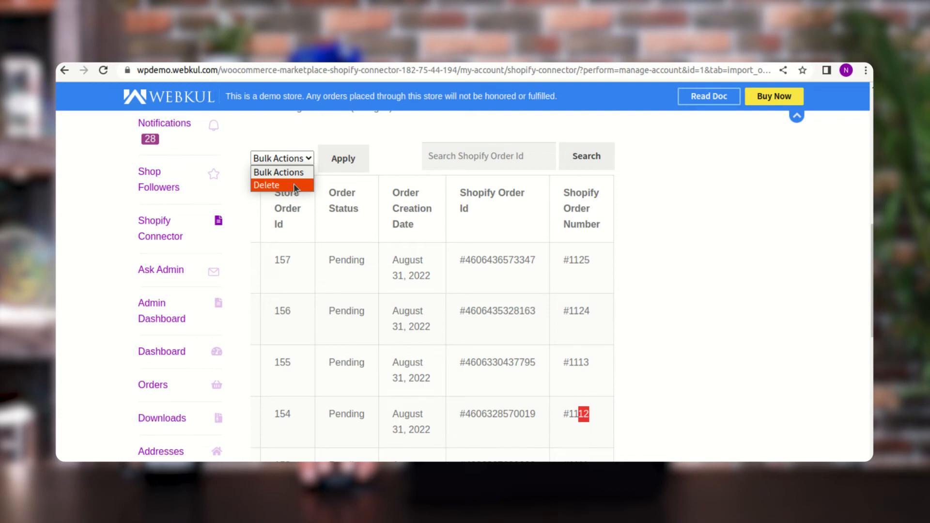
click(634, 208)
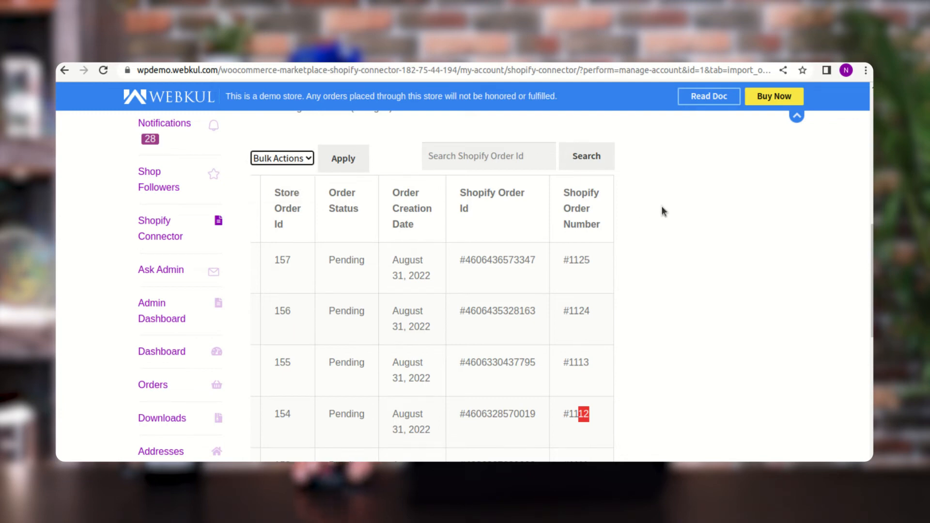
scroll(589, 247, up, 5)
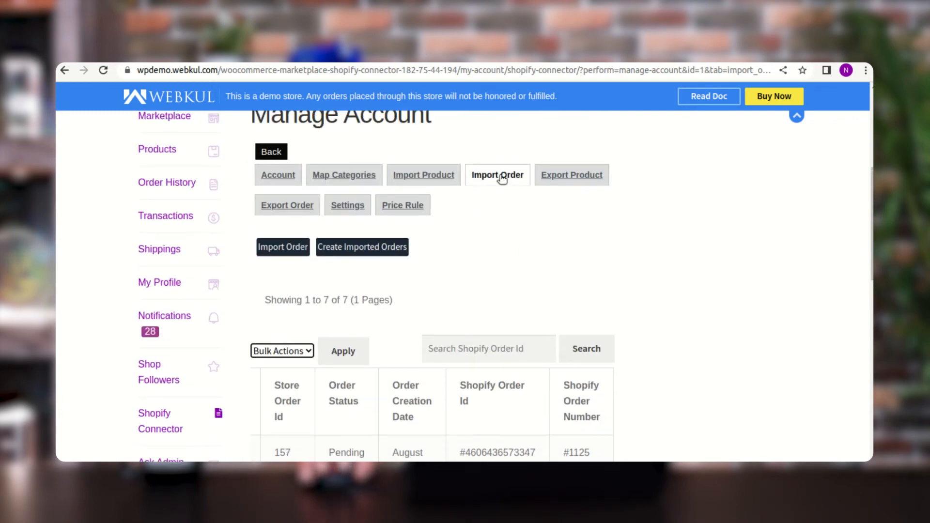
- Return to the product import page, select TEST PRODUCTs and set the bulk action to Update
click(436, 177)
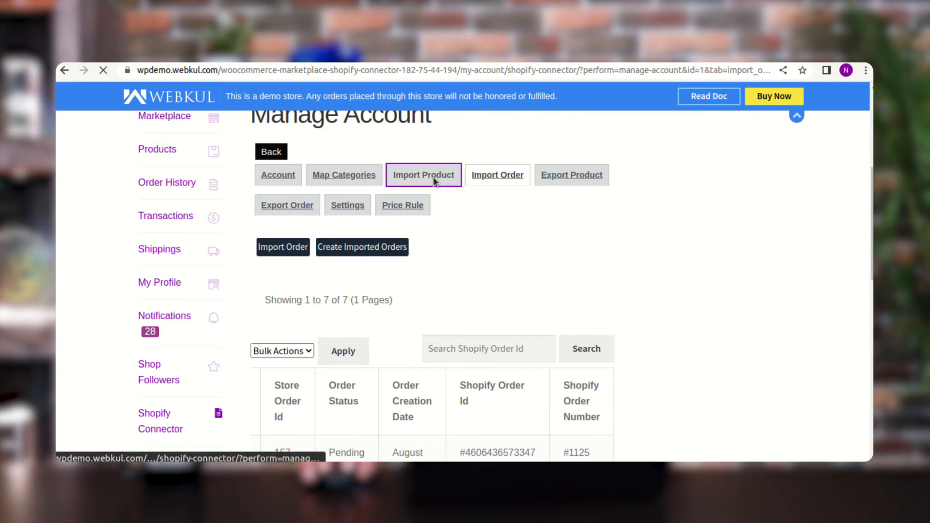
scroll(449, 226, down, 4)
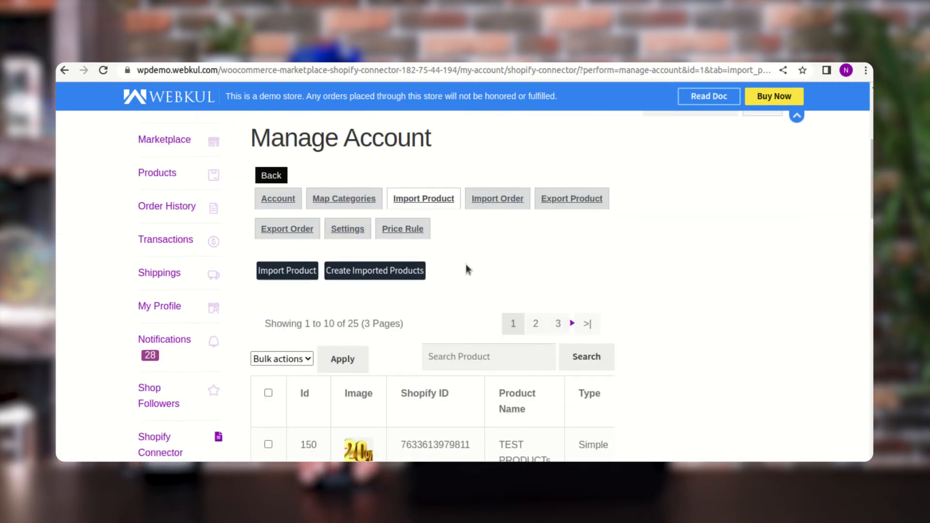
scroll(466, 269, down, 2)
click(268, 357)
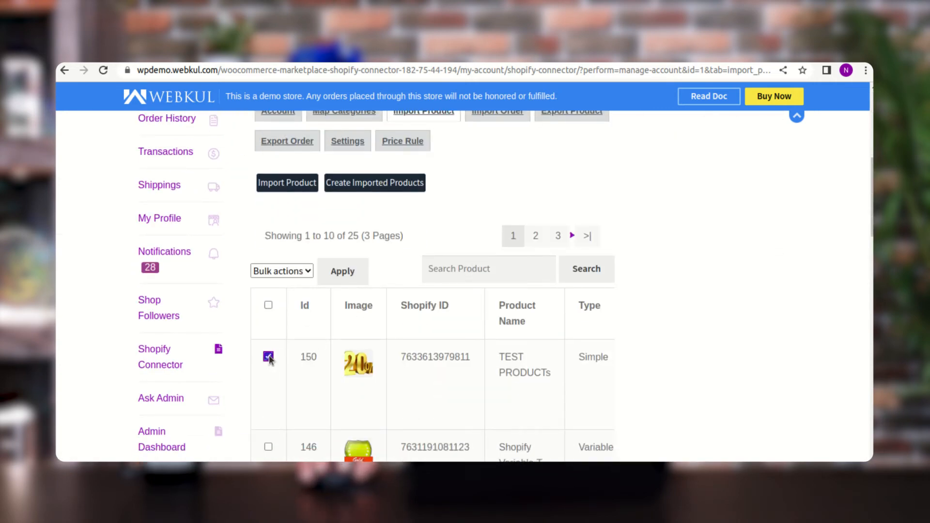
click(294, 272)
click(300, 312)
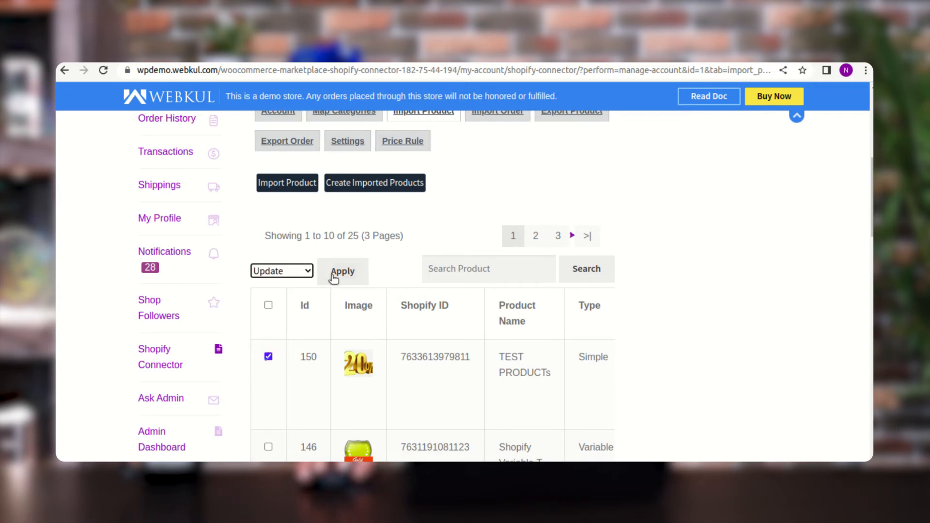
click(405, 272)
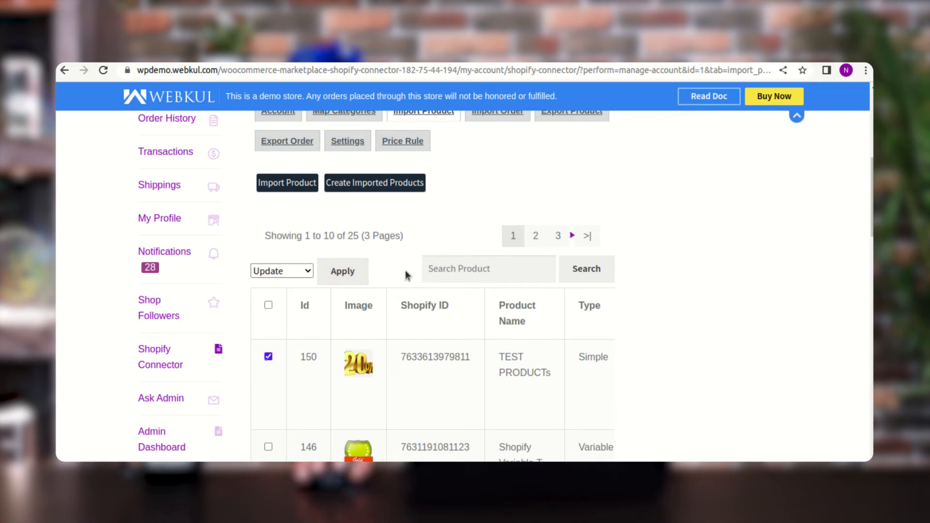
click(348, 270)
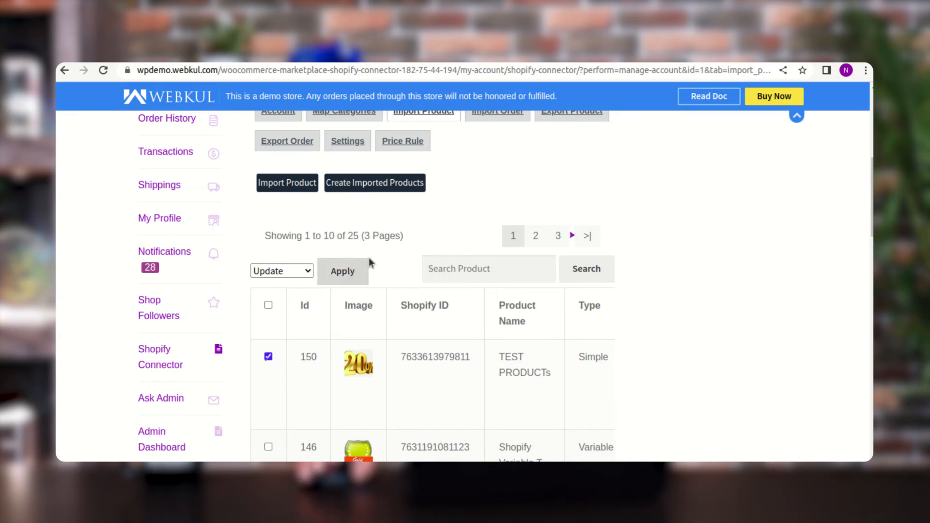
- Open the product export page, select Hoodie and Hoodie with Logo, and set the bulk action to Export
scroll(393, 264, up, 1)
click(569, 176)
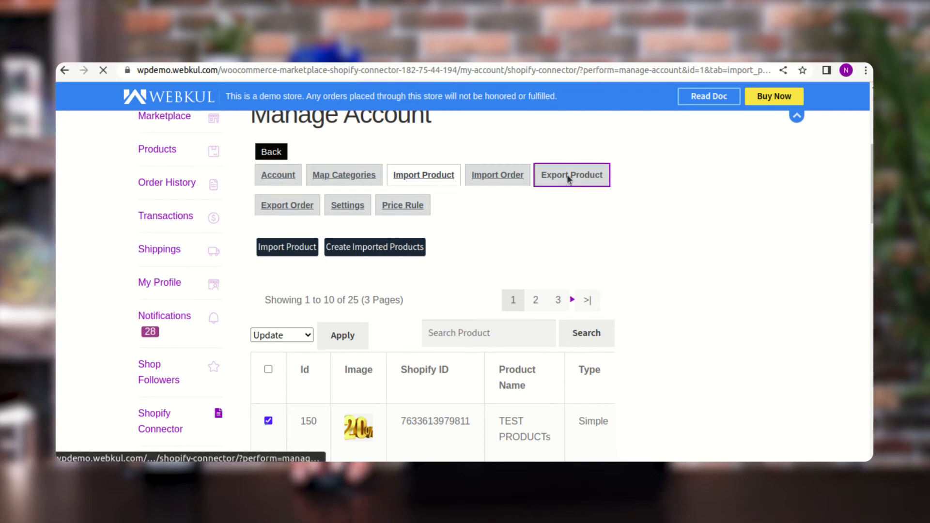
scroll(526, 248, down, 4)
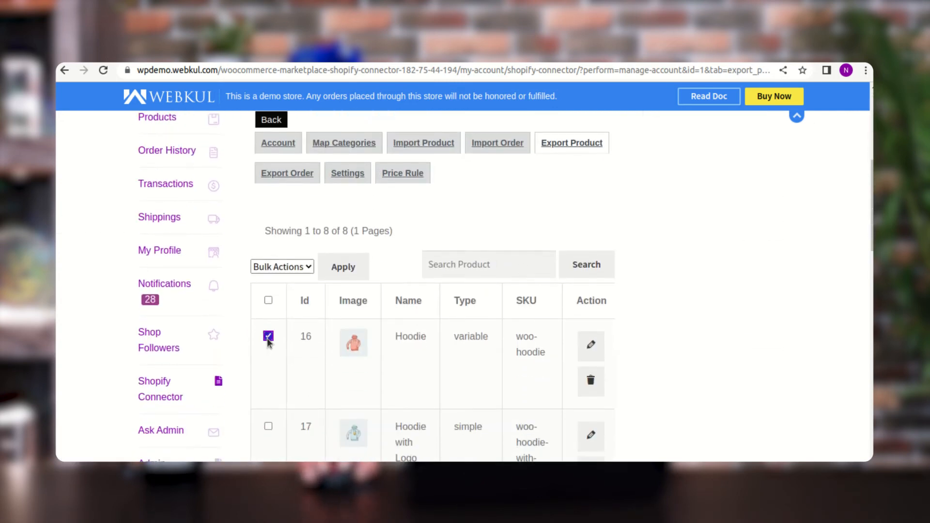
click(268, 427)
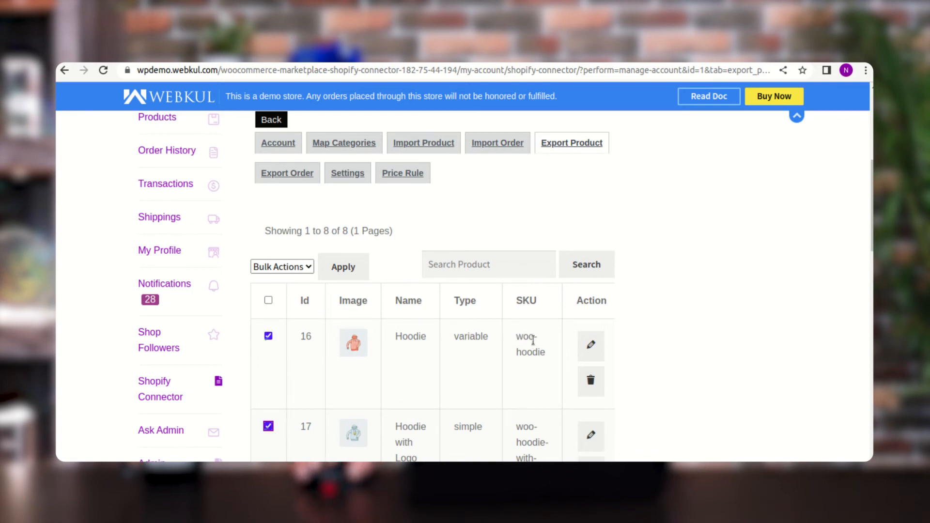
click(307, 266)
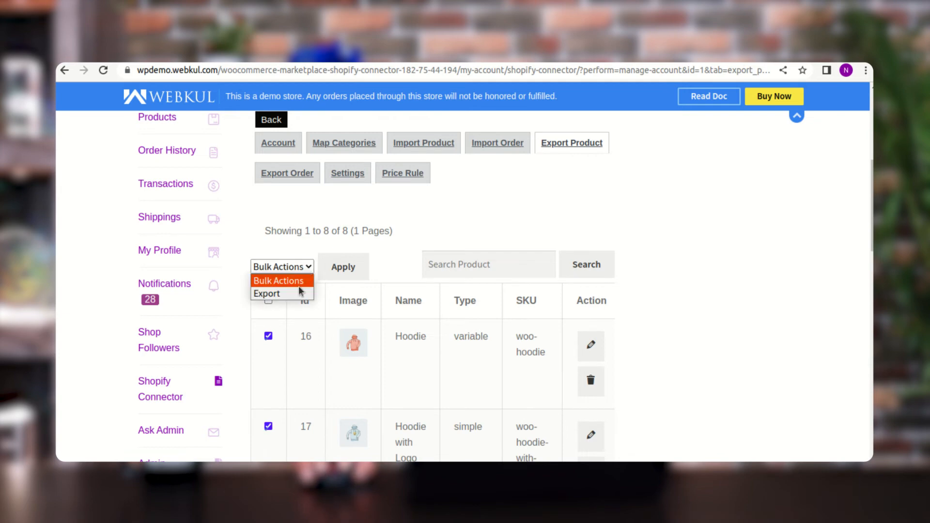
click(297, 292)
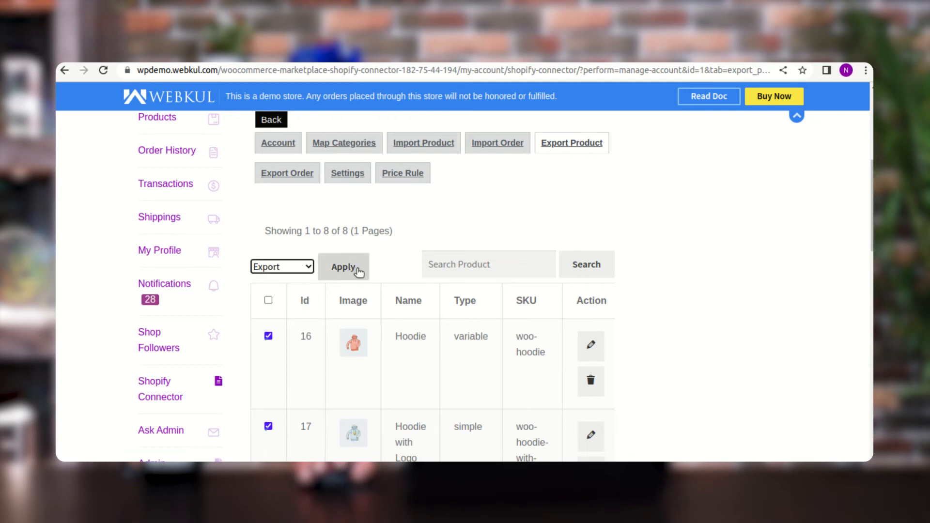
click(388, 269)
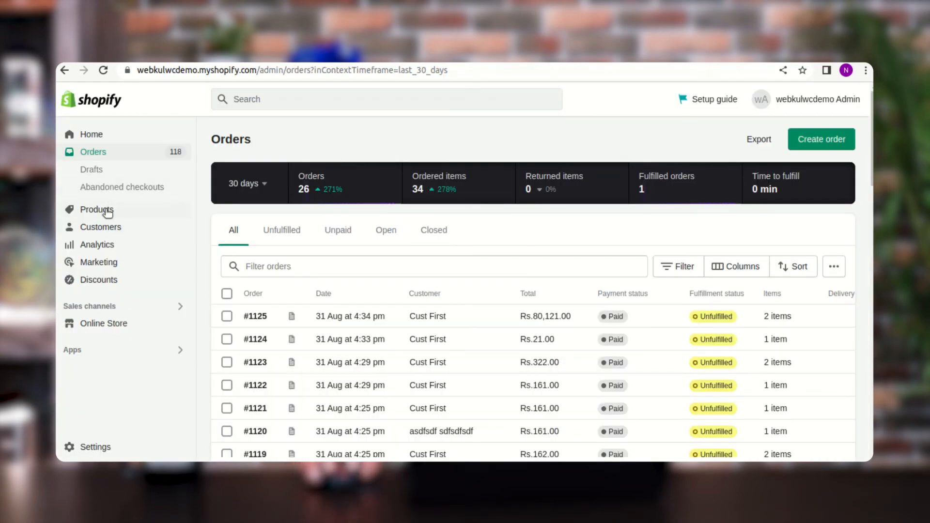
- Open the product list in the Shopify admin and check it against the products selected for export
click(108, 212)
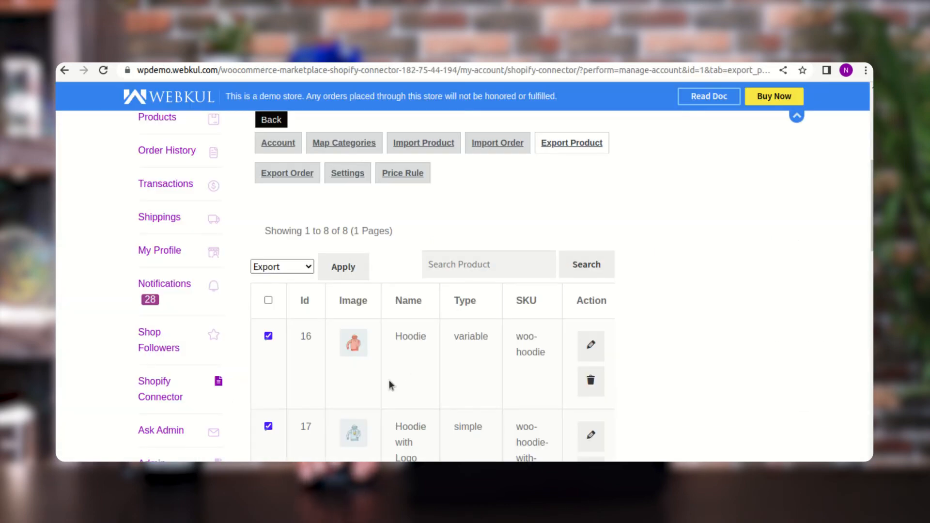
scroll(389, 383, down, 5)
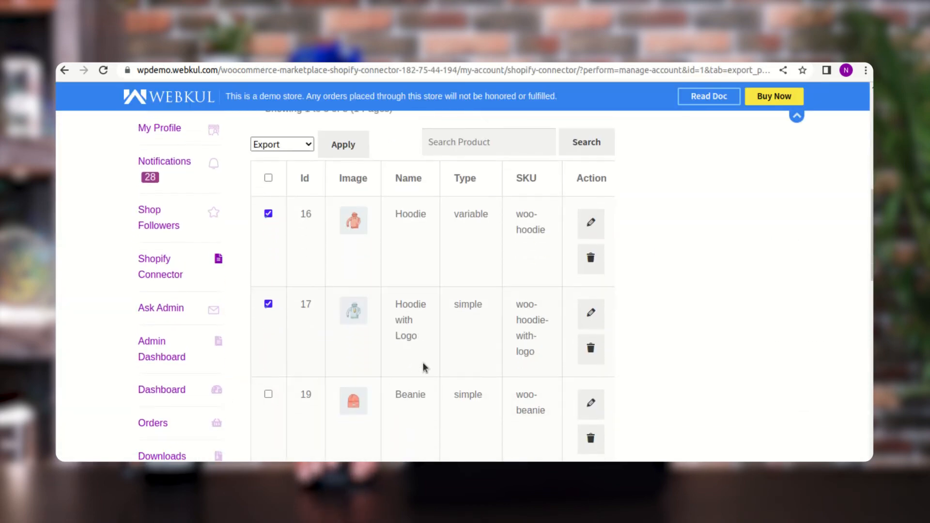
scroll(413, 257, up, 1)
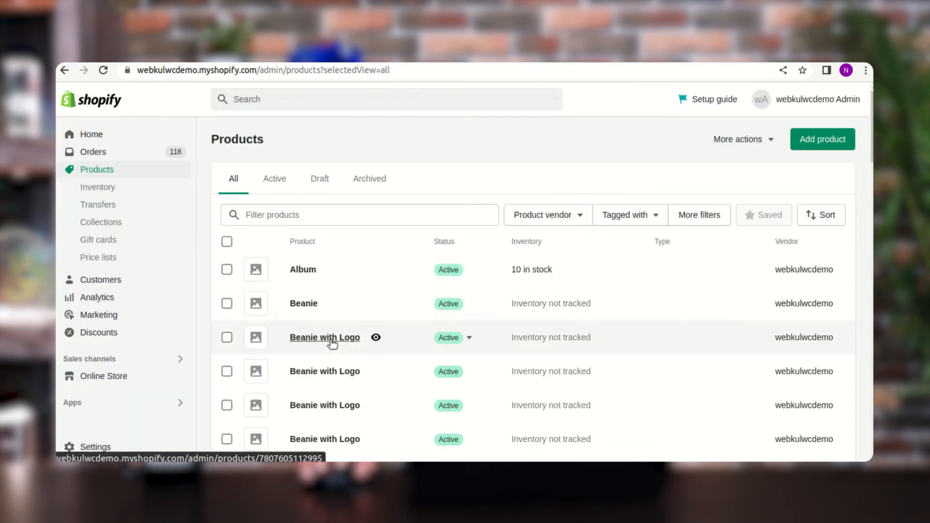
scroll(349, 377, down, 5)
scroll(349, 378, down, 3)
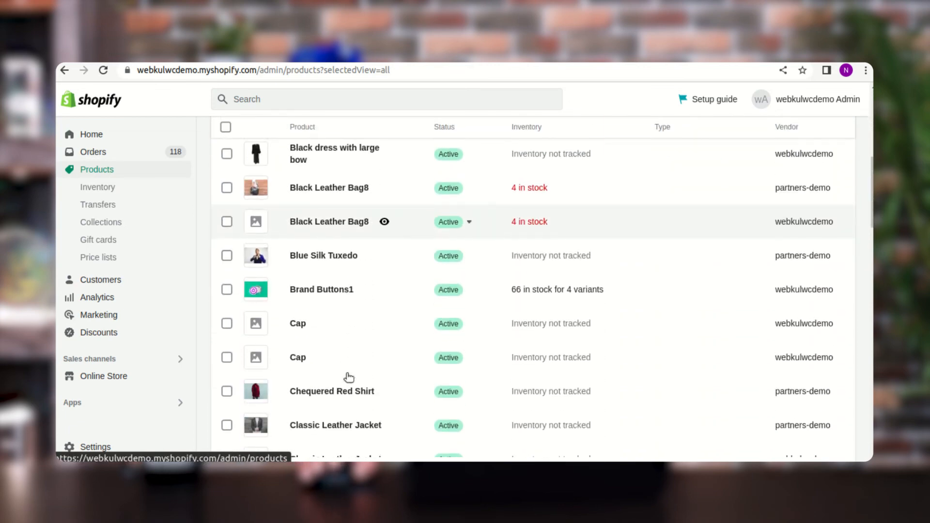
scroll(353, 363, up, 10)
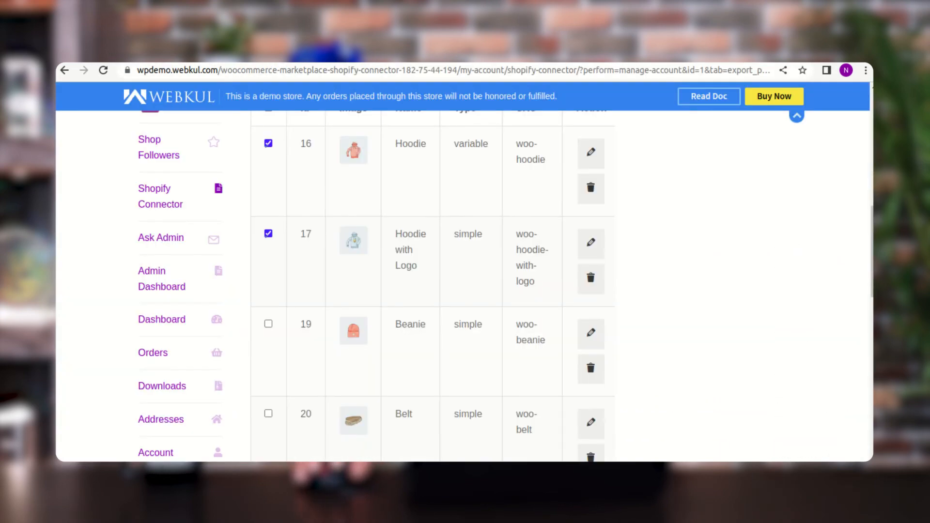
- Return to the connector's order export page and select all orders with the header checkbox of the order list
scroll(452, 254, up, 6)
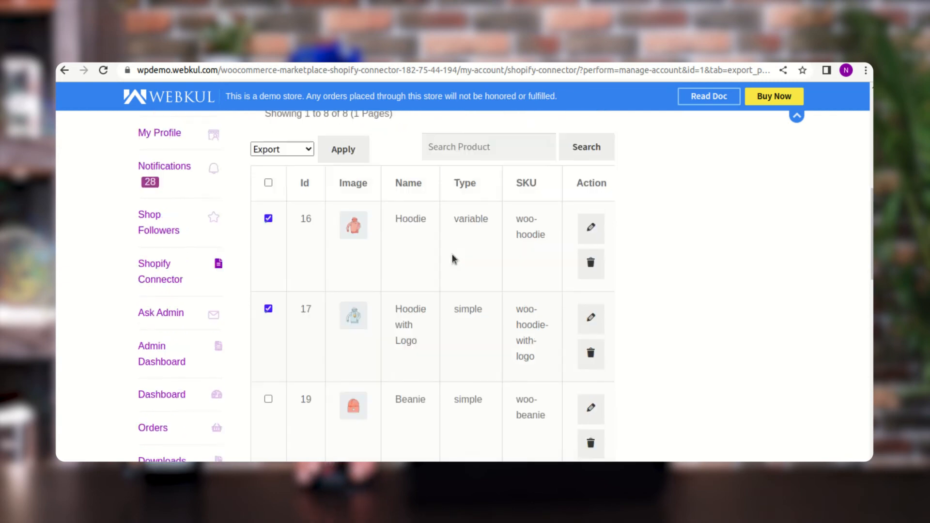
click(300, 276)
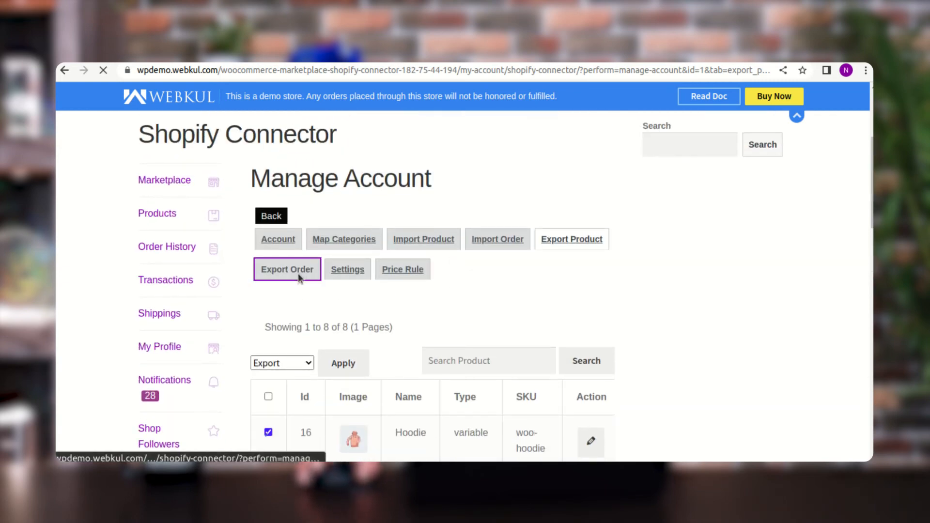
scroll(315, 284, down, 5)
scroll(320, 292, down, 1)
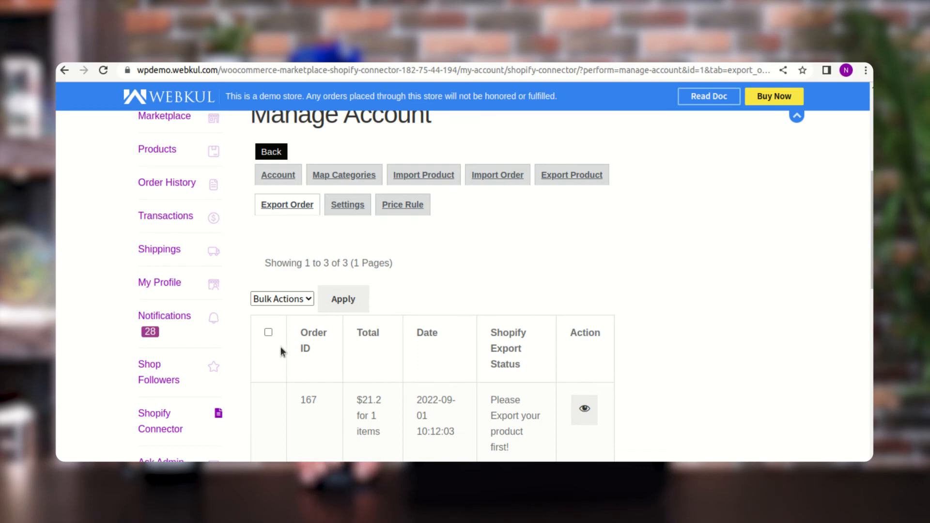
click(268, 333)
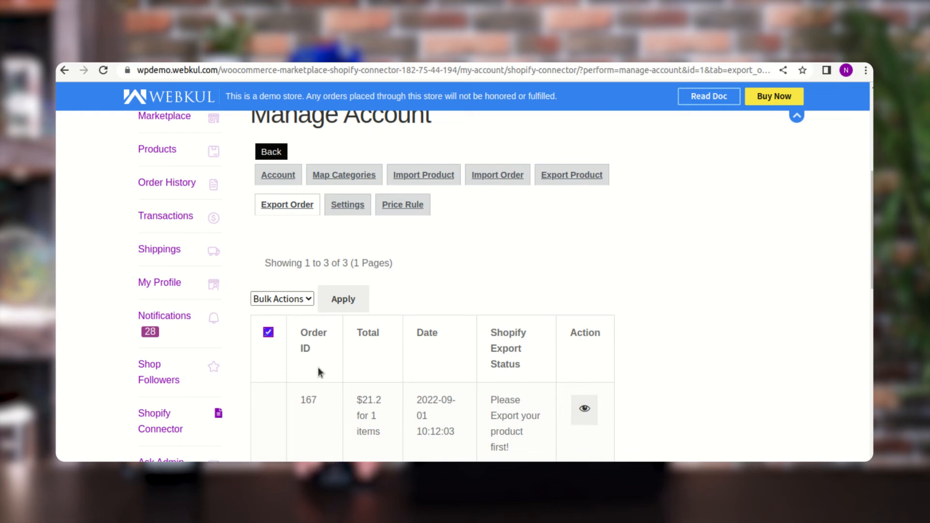
scroll(279, 376, down, 3)
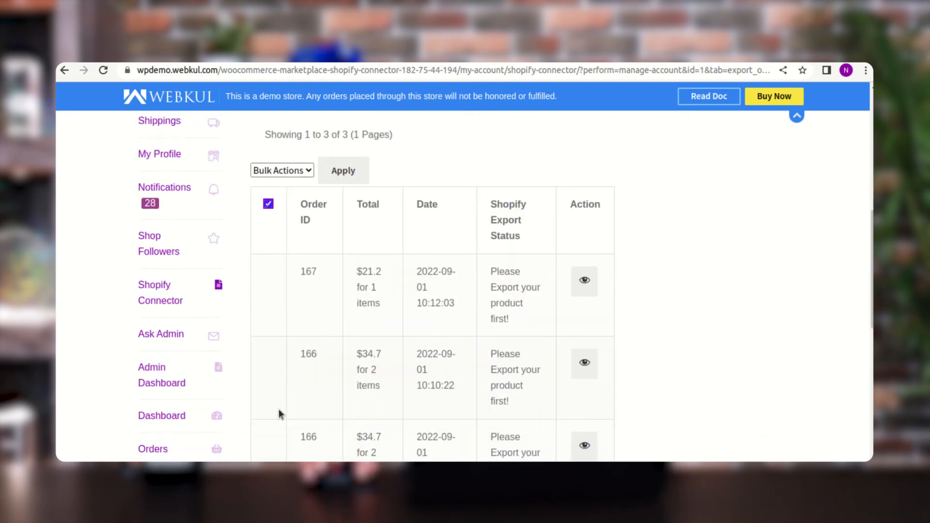
- Examine the bulk actions available for exporting the marketplace orders and the export status of each listed order
scroll(281, 347, up, 2)
click(307, 235)
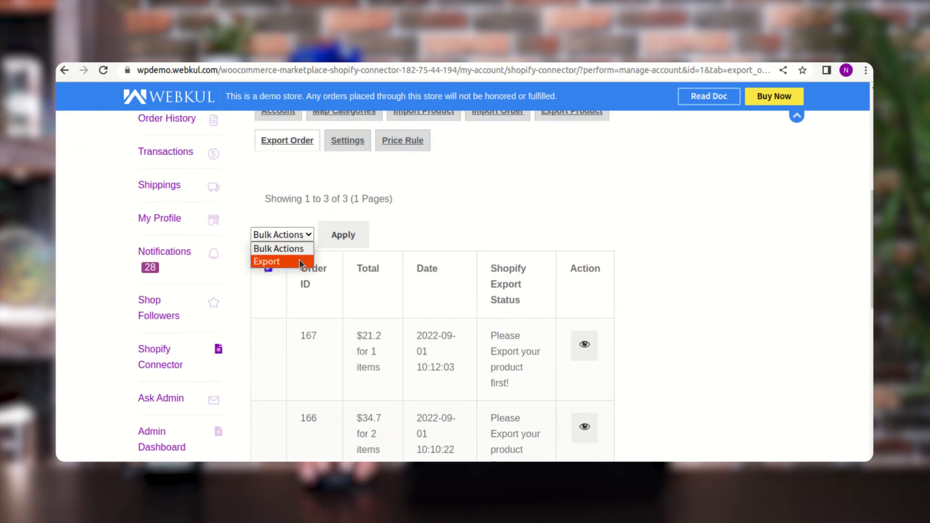
click(411, 238)
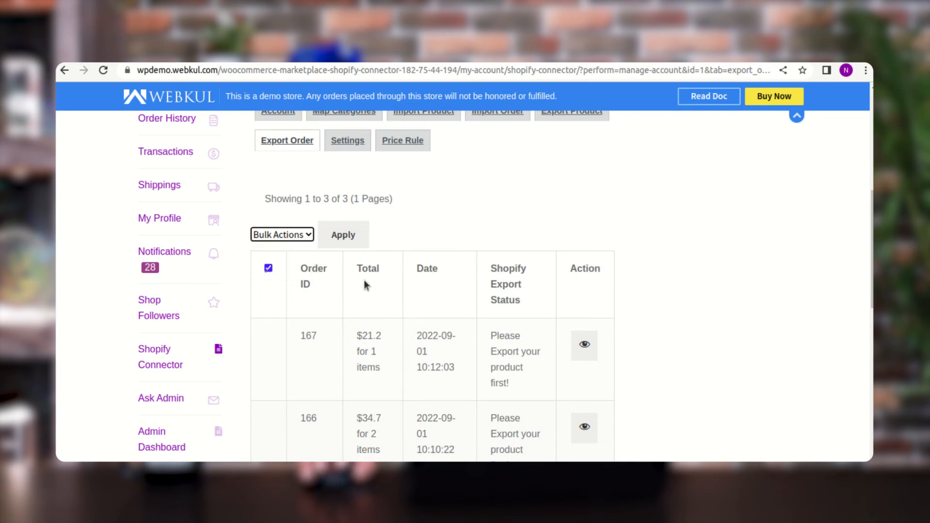
scroll(263, 355, down, 1)
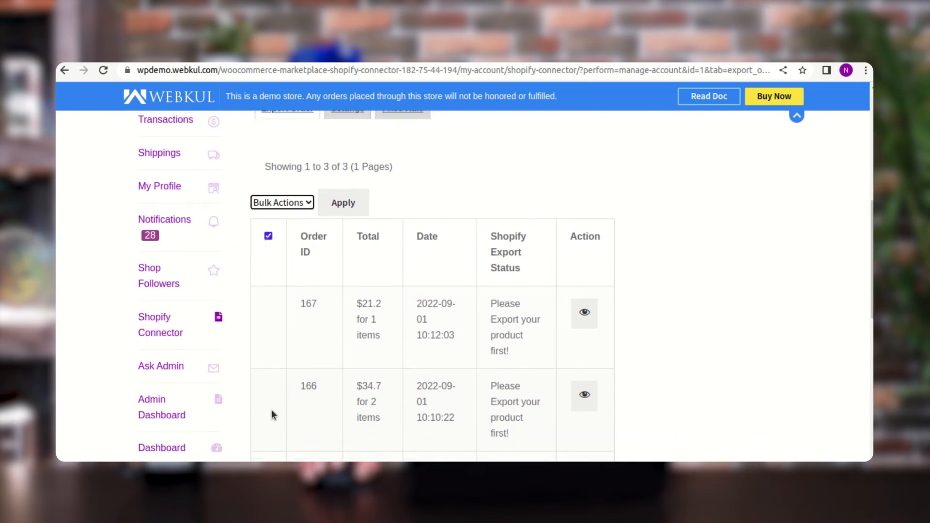
scroll(271, 409, down, 4)
scroll(266, 370, up, 10)
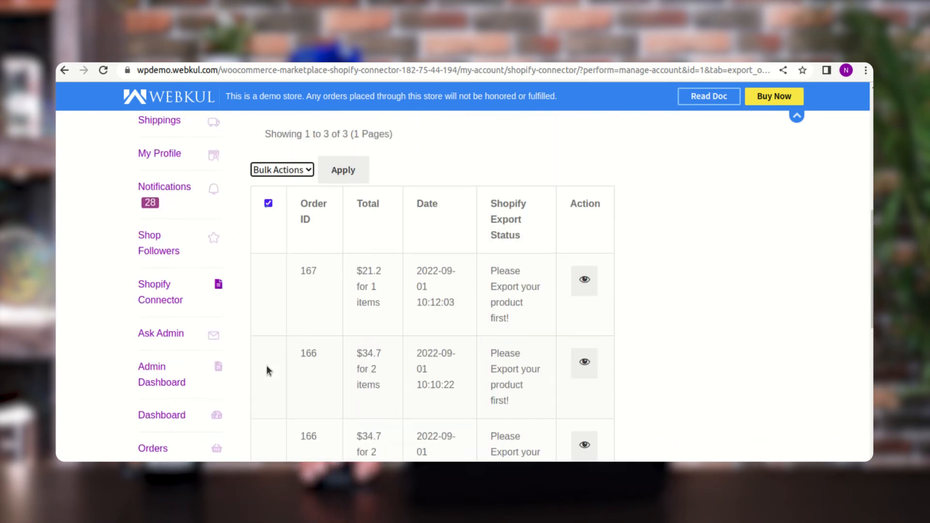
click(301, 172)
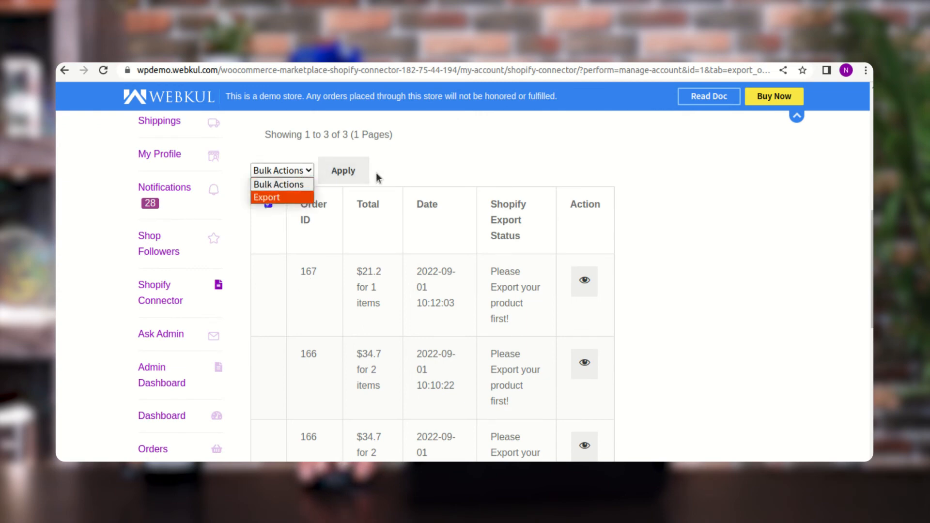
click(432, 167)
- Open the Shopify price rules and examine each rule's price range, operation type, operation, price and status
scroll(421, 209, up, 1)
scroll(421, 237, up, 4)
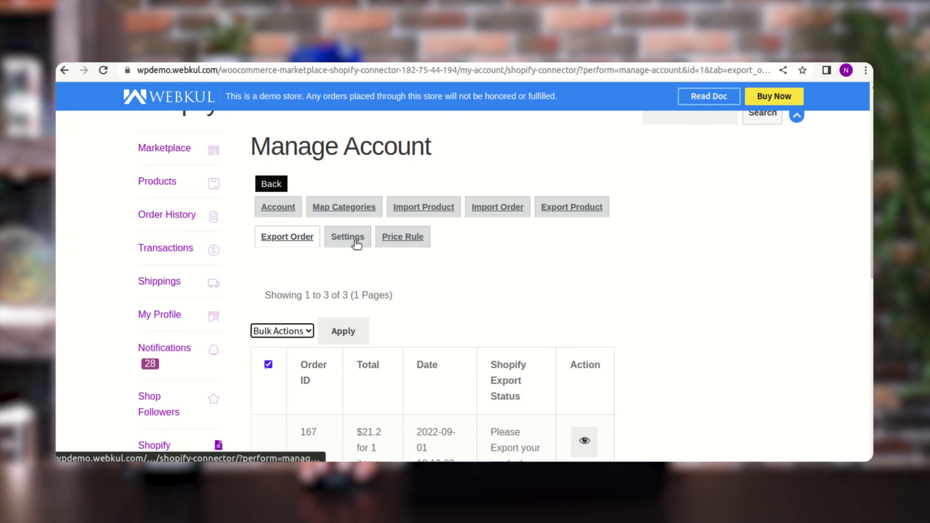
click(406, 240)
scroll(433, 296, down, 4)
scroll(433, 291, down, 4)
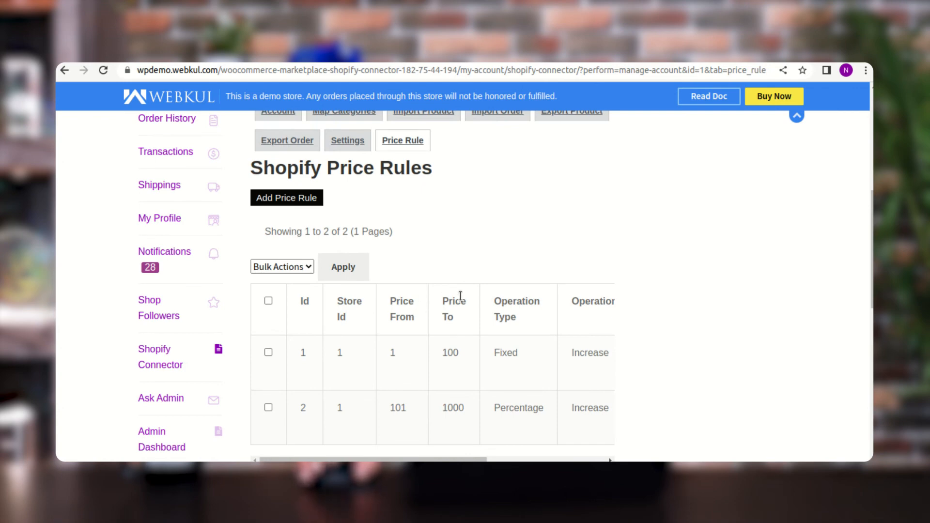
scroll(460, 296, down, 2)
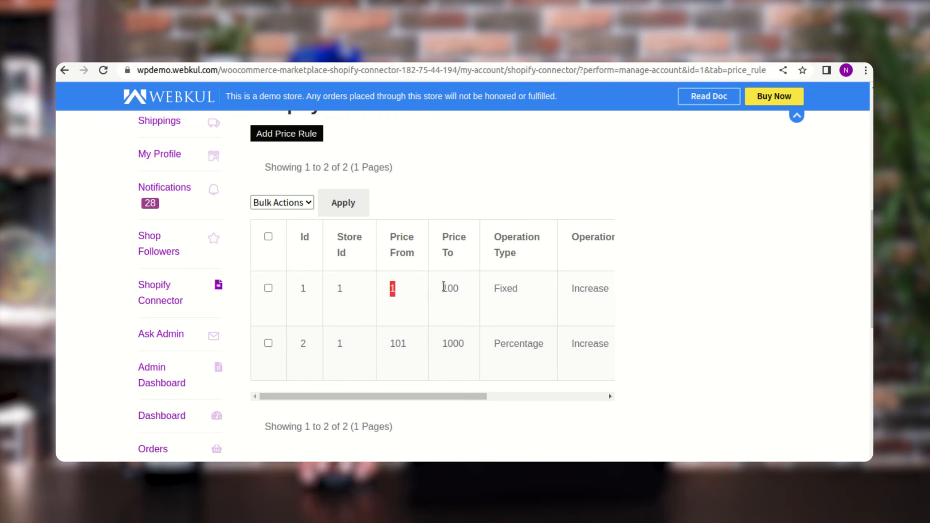
drag(442, 289, 460, 289)
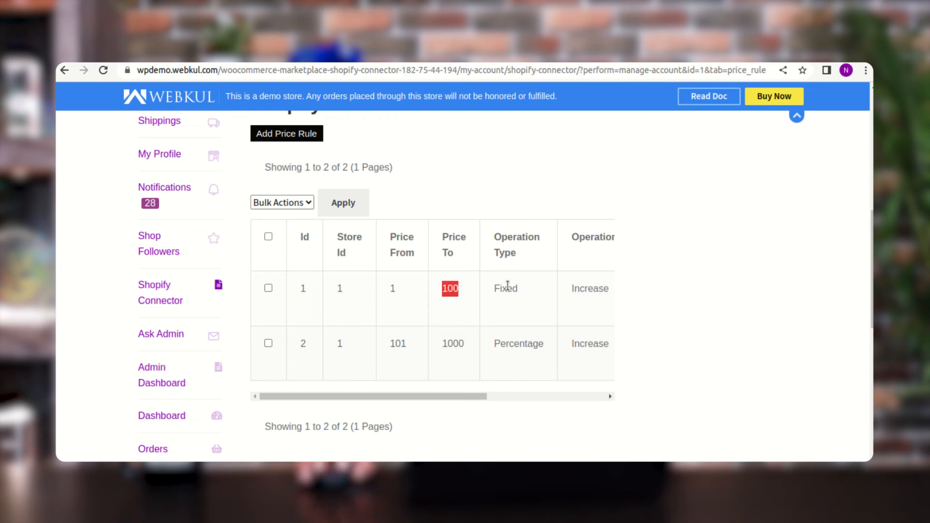
drag(475, 395, 590, 401)
drag(379, 290, 464, 288)
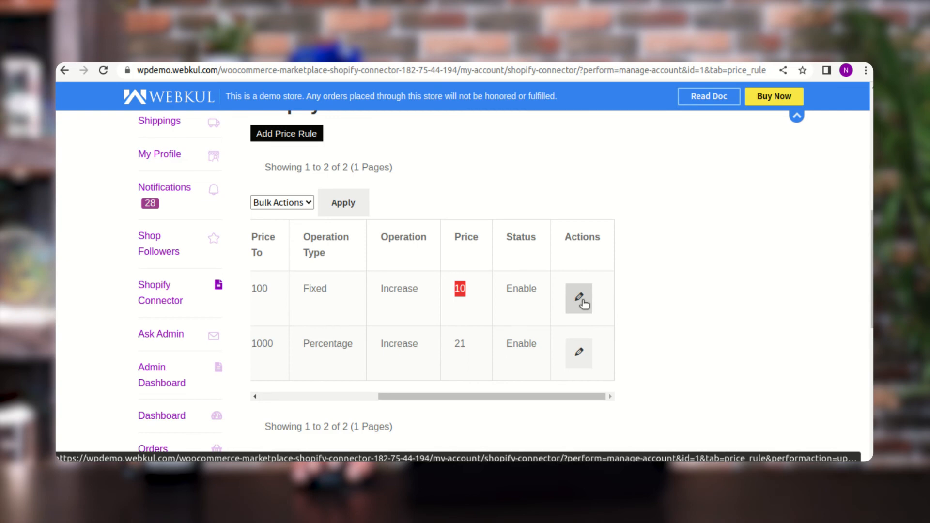
drag(504, 396, 363, 401)
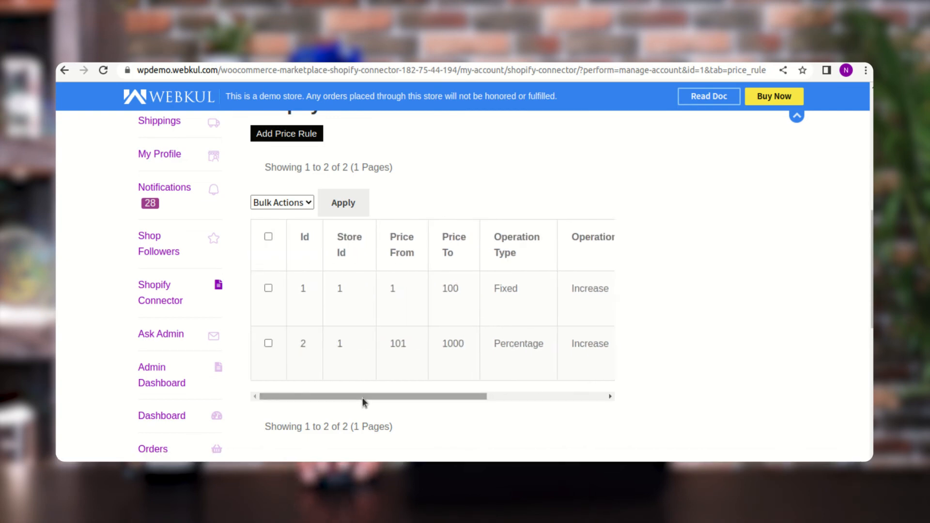
- Open the connector's general settings and examine the Price Rule Applicable For options
scroll(289, 326, up, 3)
click(356, 237)
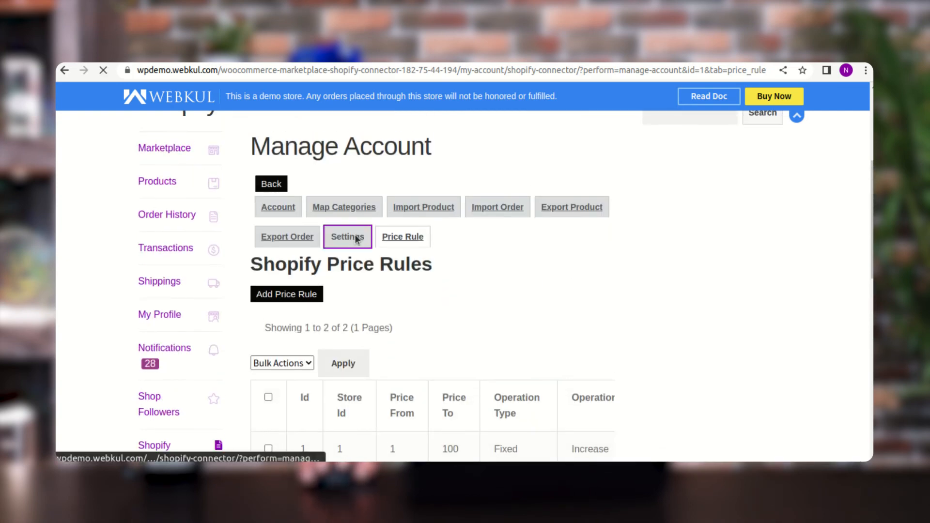
scroll(446, 281, down, 5)
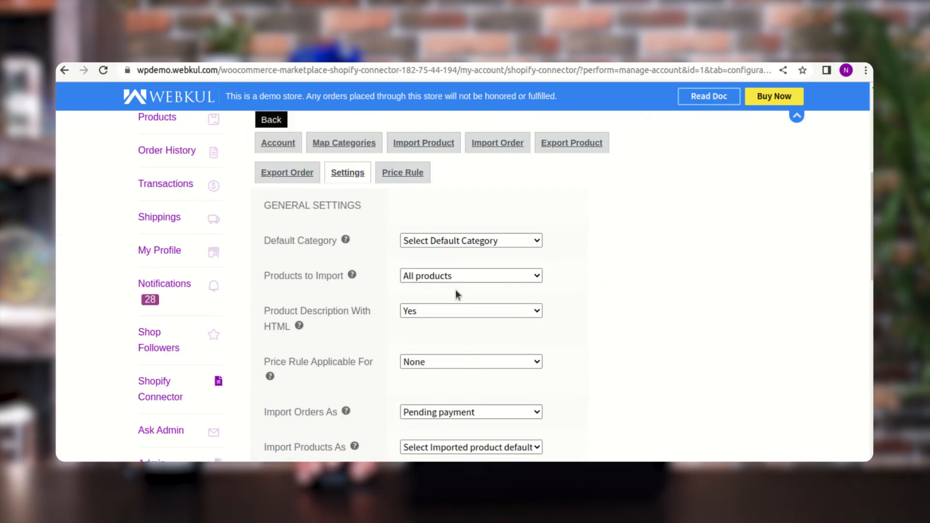
scroll(458, 320, down, 2)
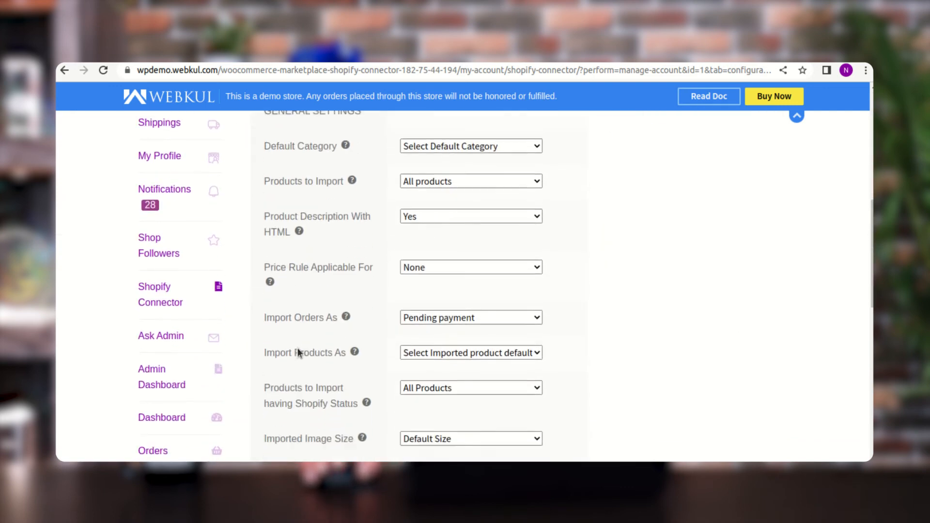
scroll(299, 354, down, 1)
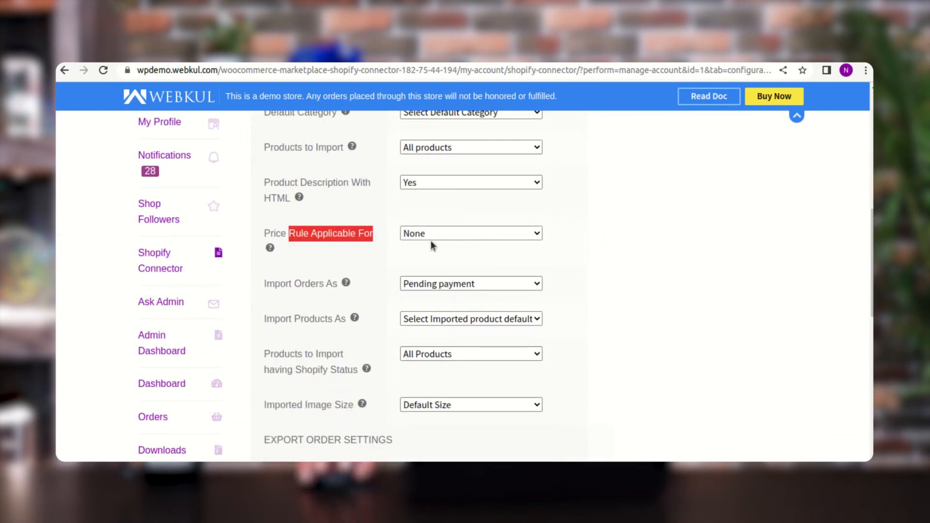
click(441, 233)
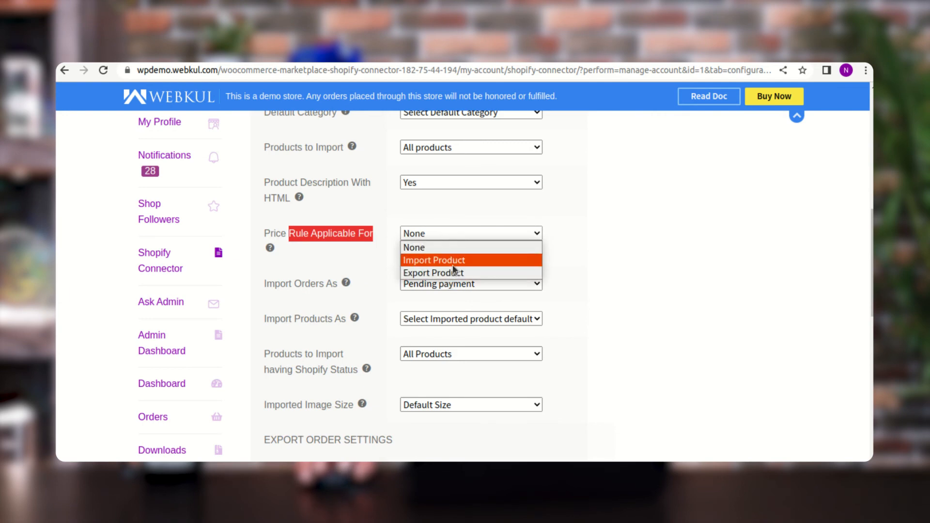
click(583, 257)
- Start a new price rule and set its product price range from 100 to 1000
scroll(410, 281, up, 4)
scroll(399, 281, up, 2)
click(408, 274)
scroll(395, 300, down, 2)
scroll(401, 305, down, 3)
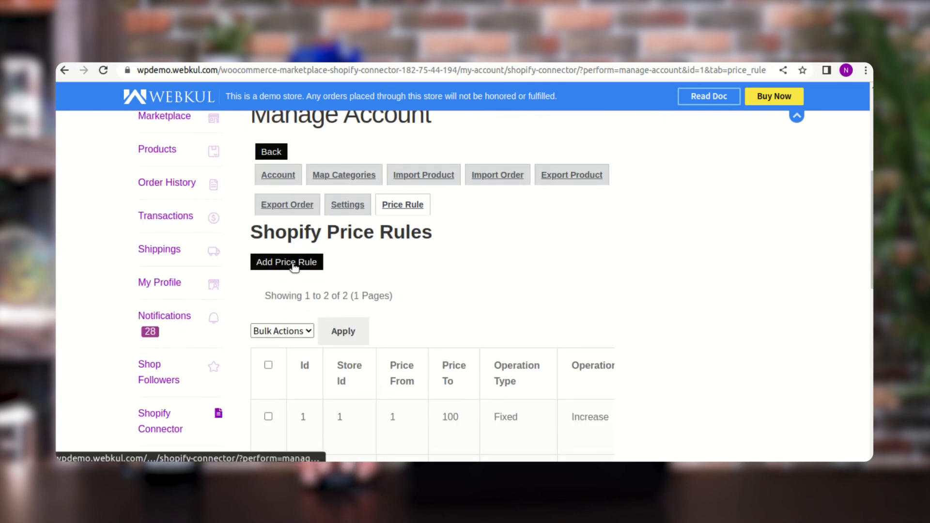
click(292, 264)
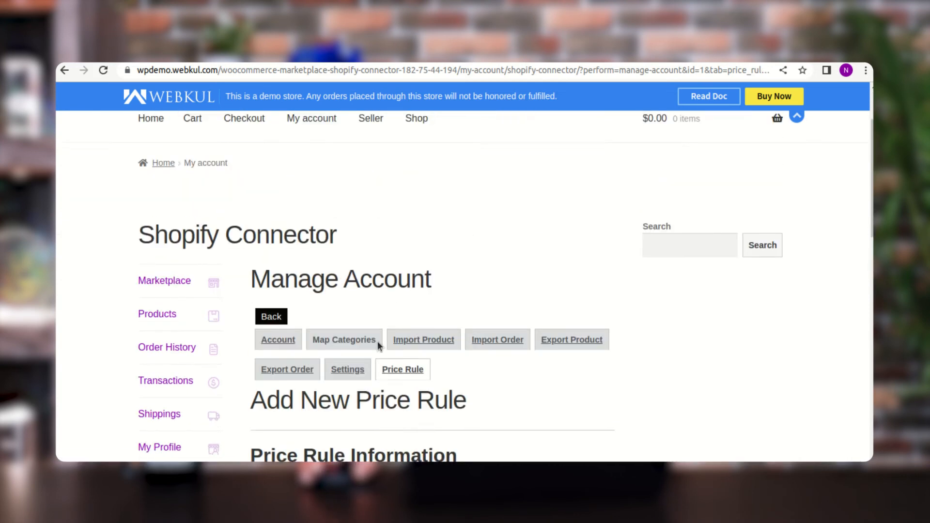
scroll(380, 343, down, 5)
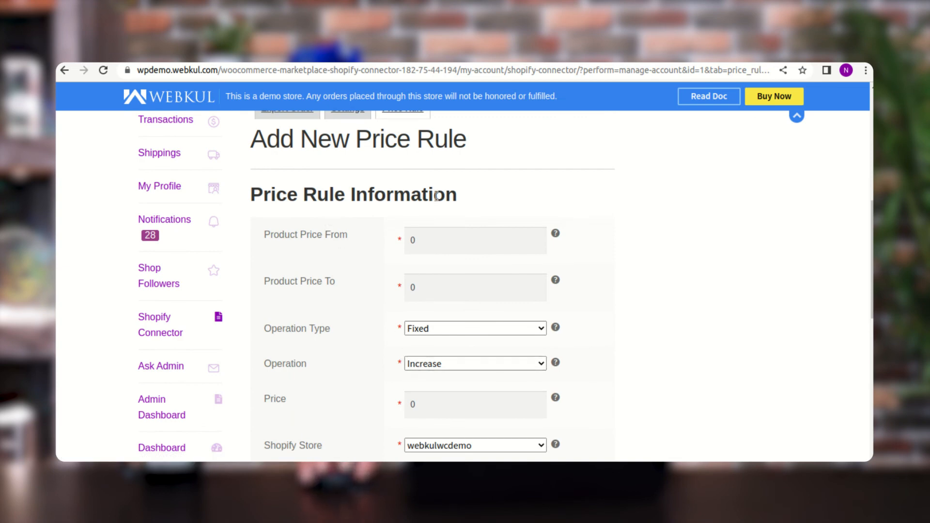
click(438, 247)
text(100)
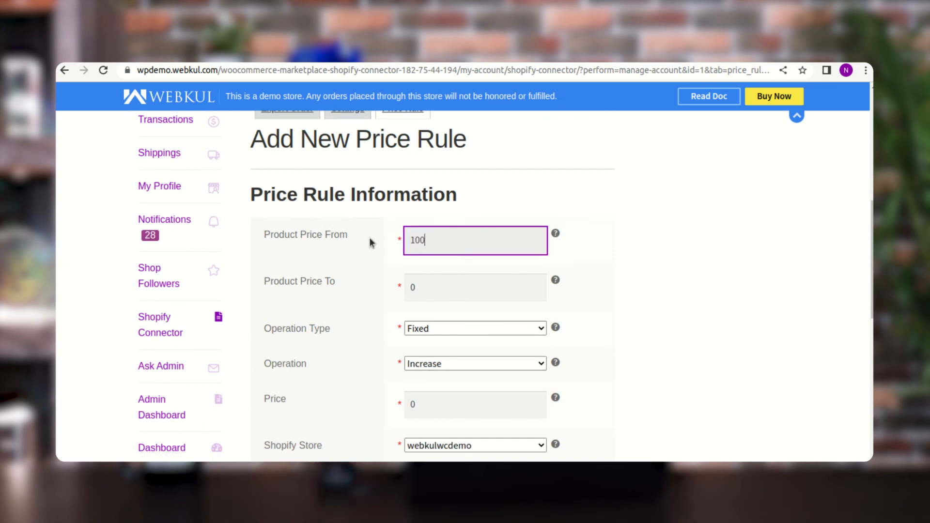
key(Tab)
text(1000)
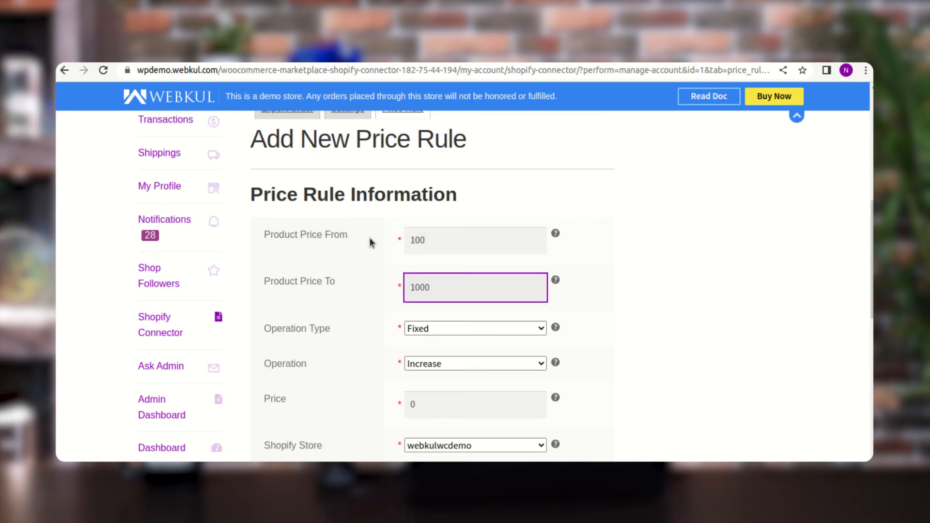
- Review the operation type choices, choose Increase as the rule's operation and set the price to 12
click(434, 329)
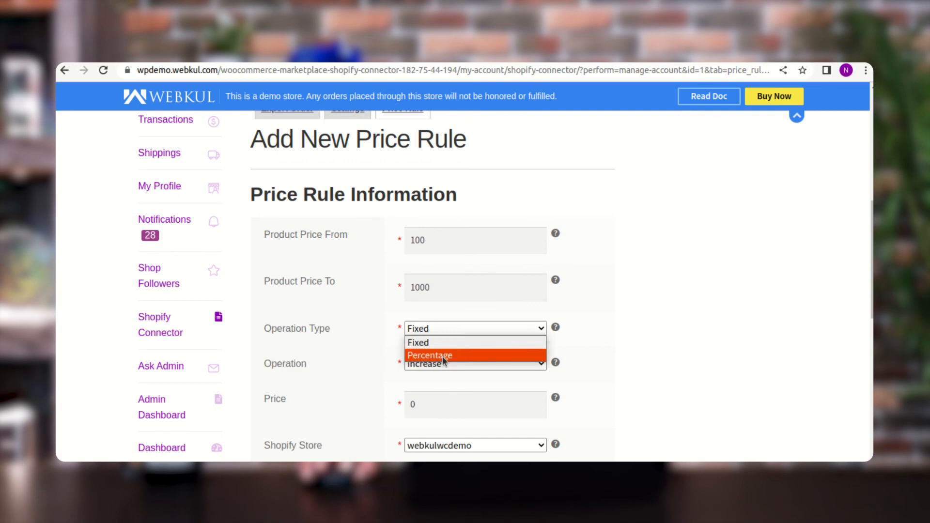
click(351, 341)
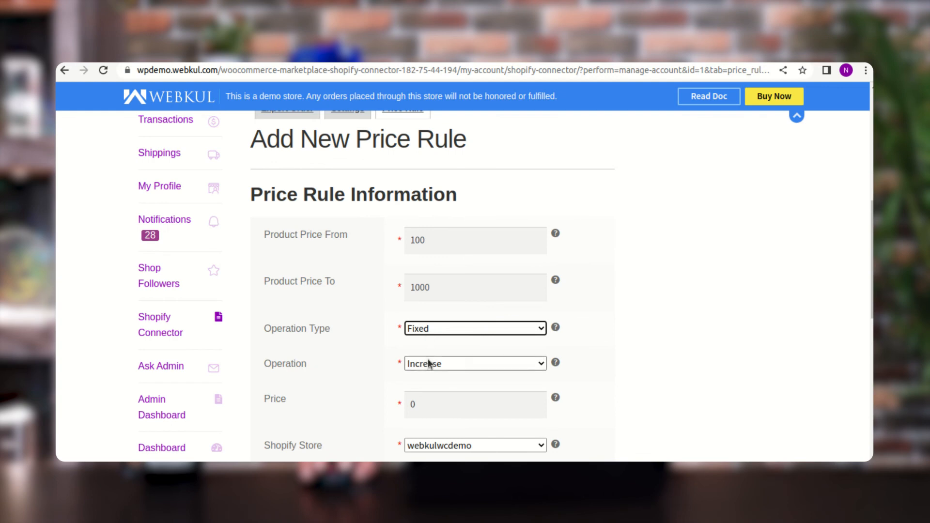
click(435, 331)
click(388, 349)
click(428, 364)
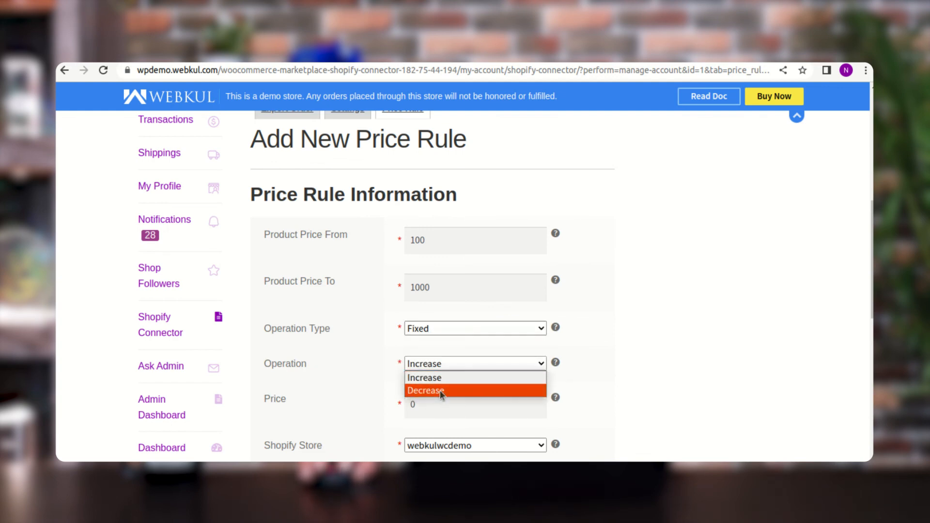
click(438, 377)
drag(426, 401, 402, 402)
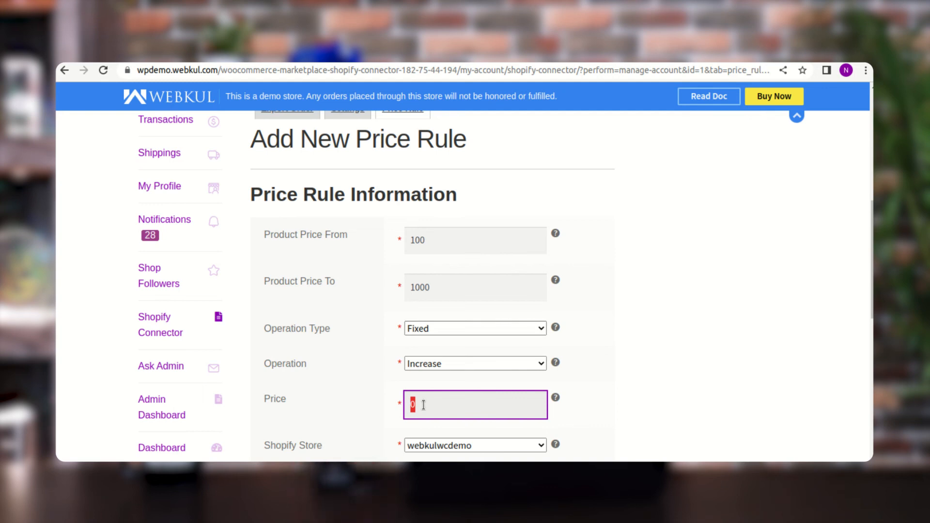
text(12)
- Set the rule's operation type to Percentage and keep its operation as Increase
click(442, 332)
click(443, 356)
drag(432, 406, 401, 409)
scroll(397, 410, down, 2)
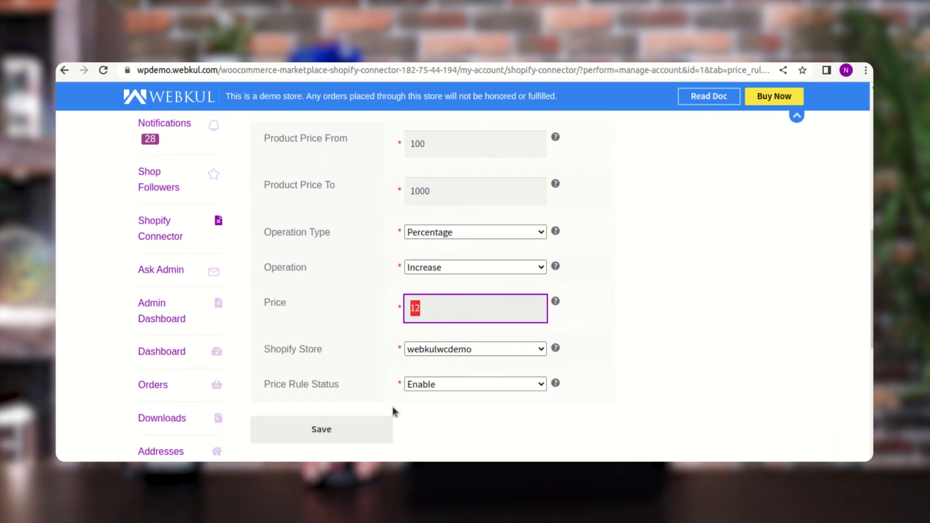
click(435, 268)
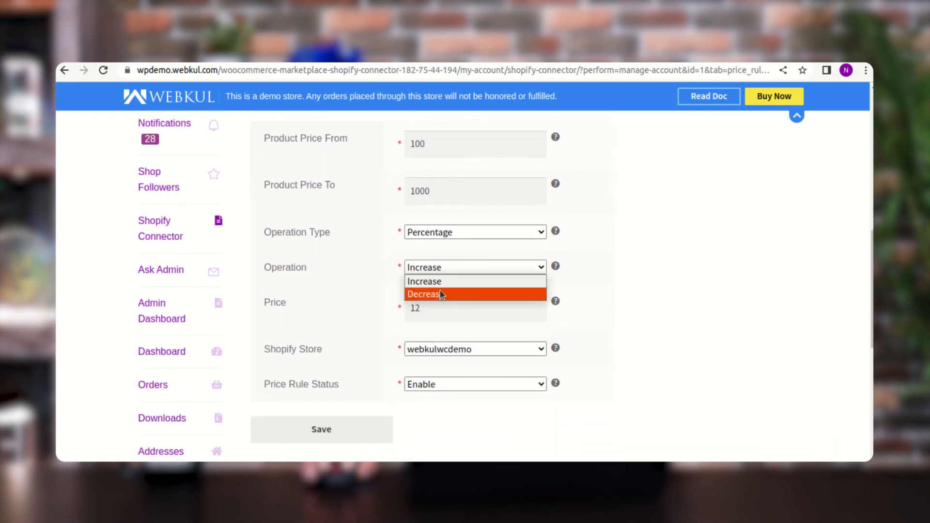
click(634, 293)
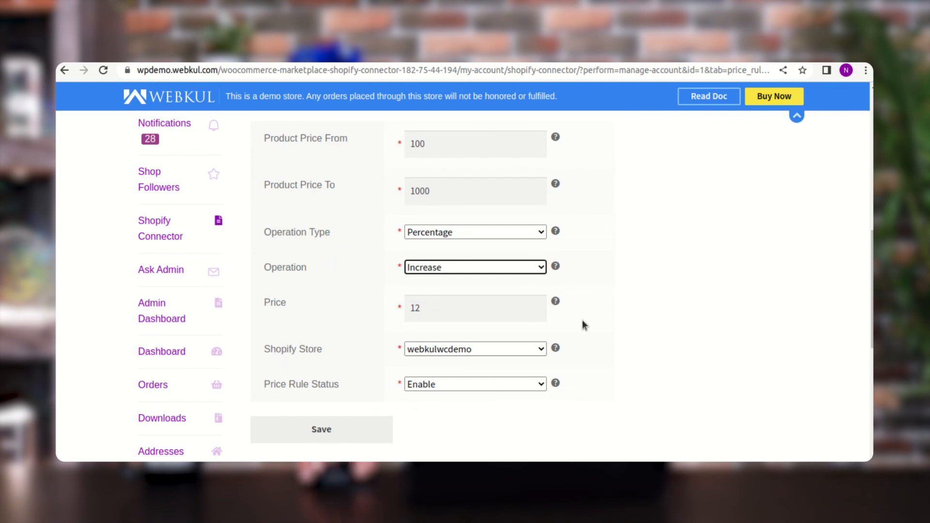
- Check the new rule's Shopify Store and Price Rule Status options, keeping webkulwcdemo and Enable
scroll(558, 341, down, 1)
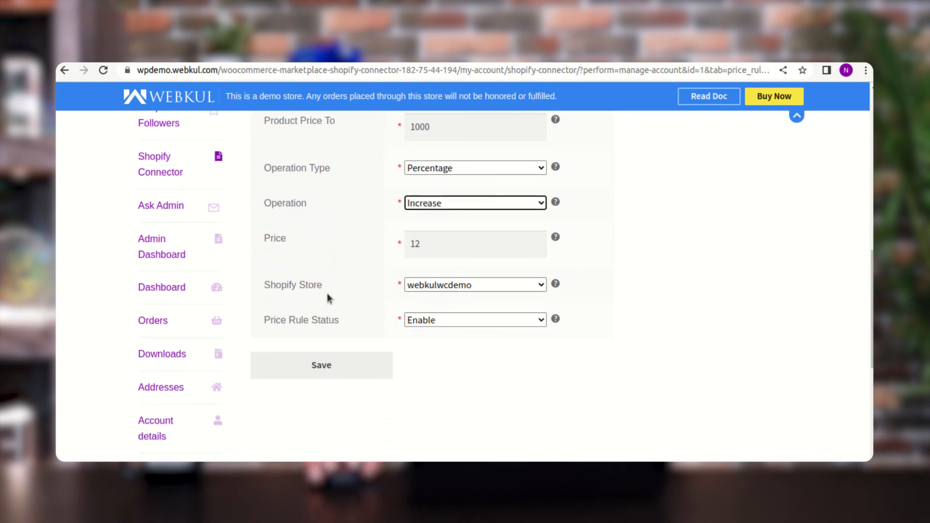
click(450, 286)
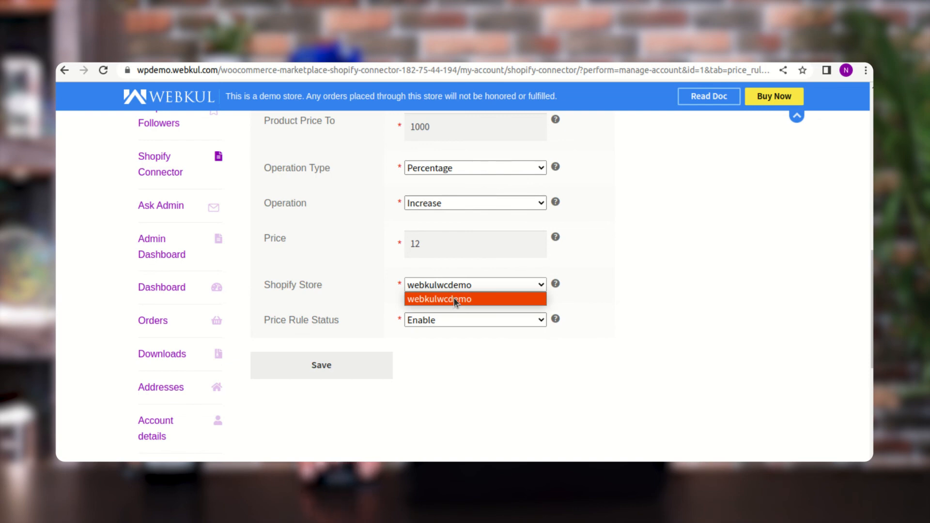
click(444, 326)
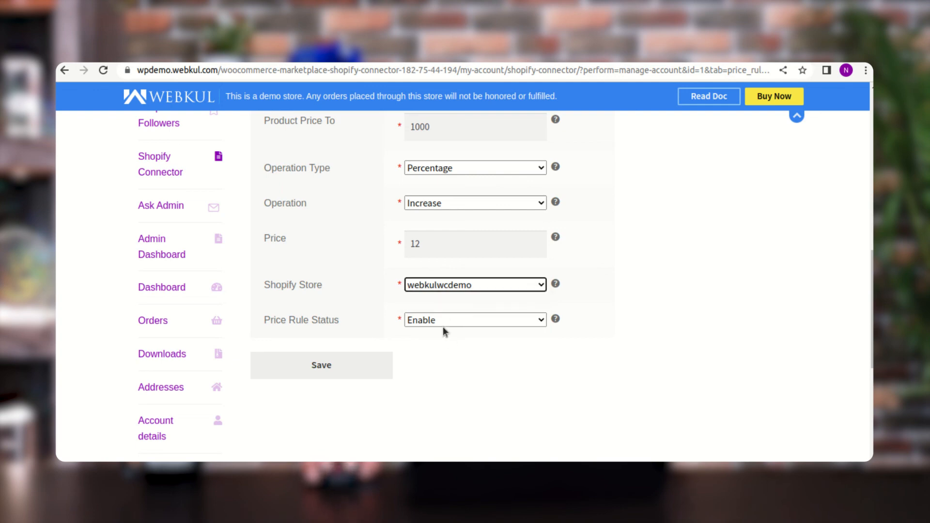
click(434, 319)
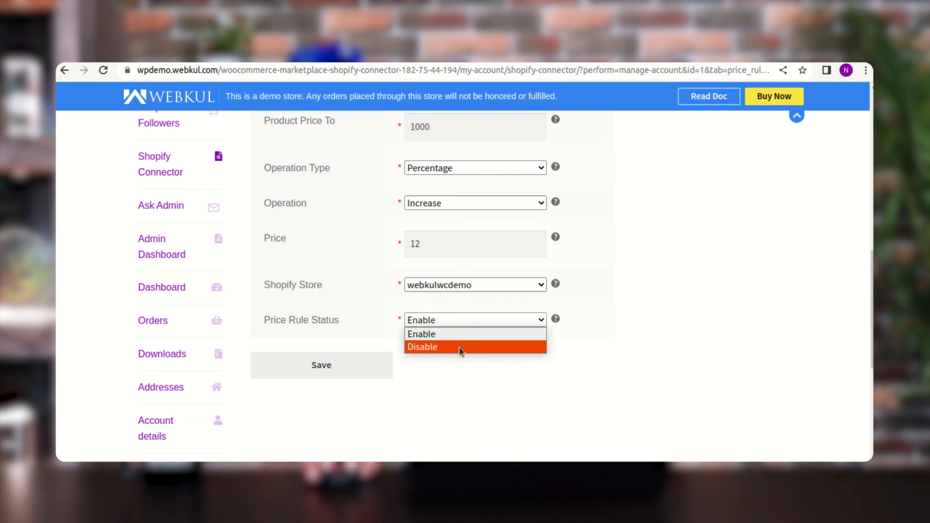
click(462, 370)
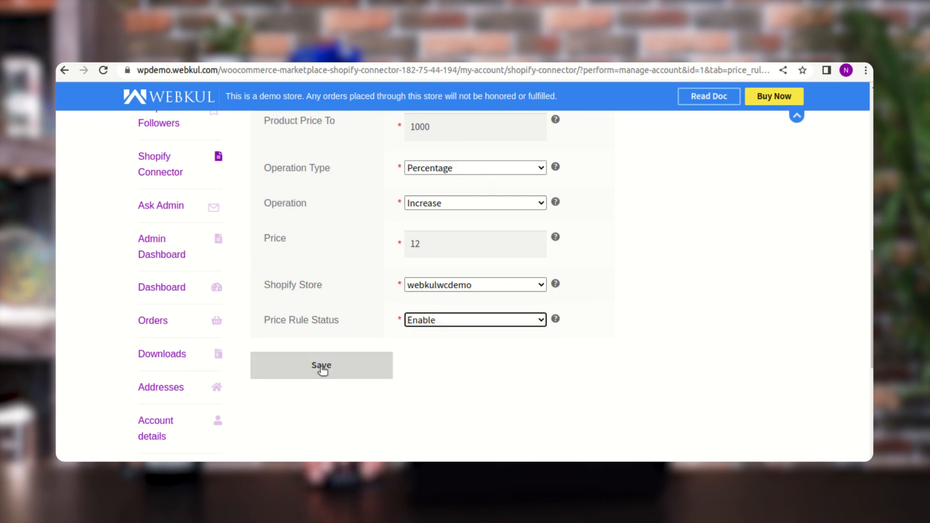
scroll(323, 369, up, 7)
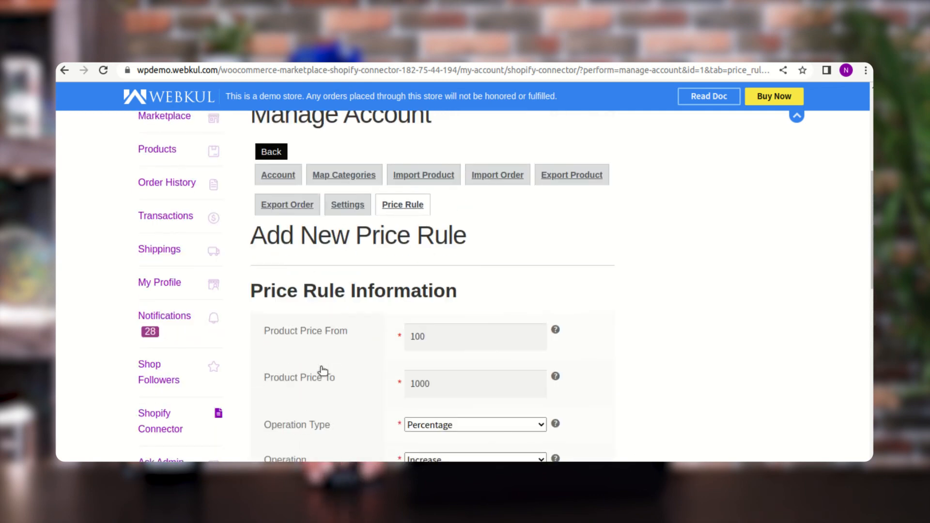
click(275, 272)
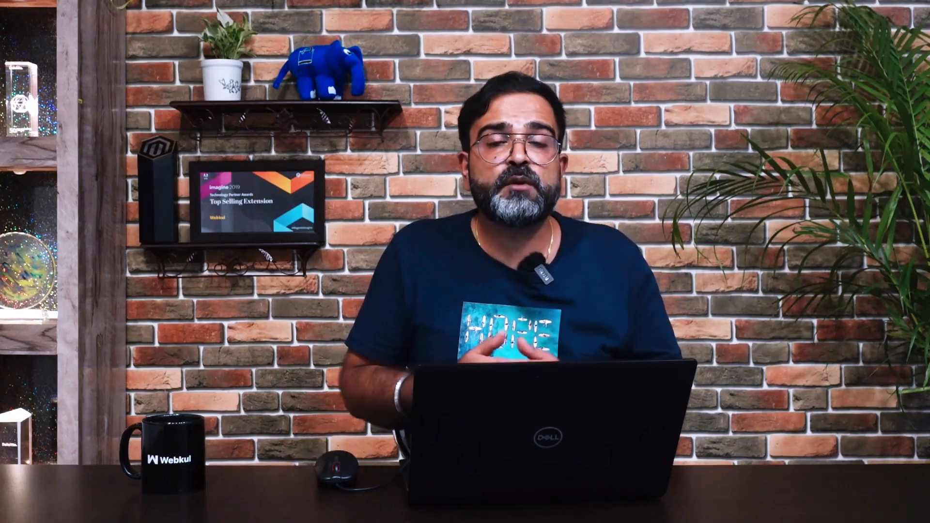